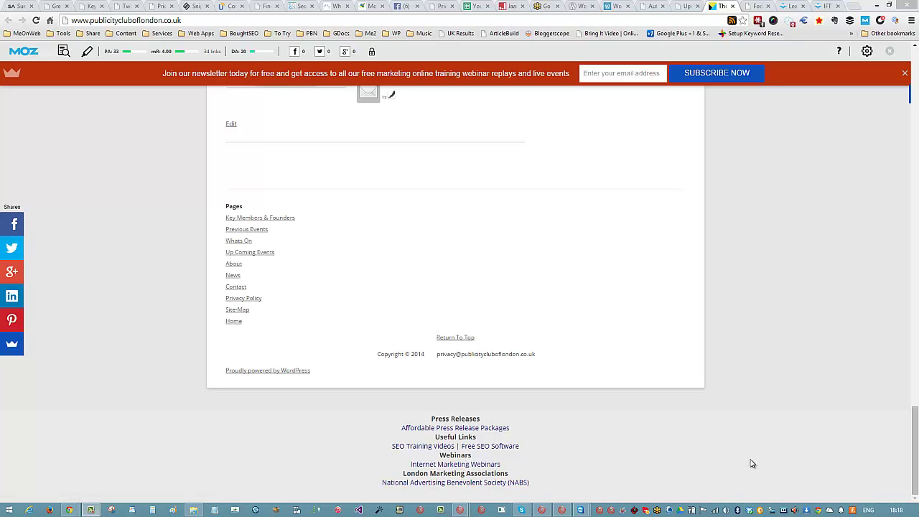
Step: In the Footer Links Commando search engine settings, set Follow to Dont Allow Follow and update the settings
key("ctrl+Tab")
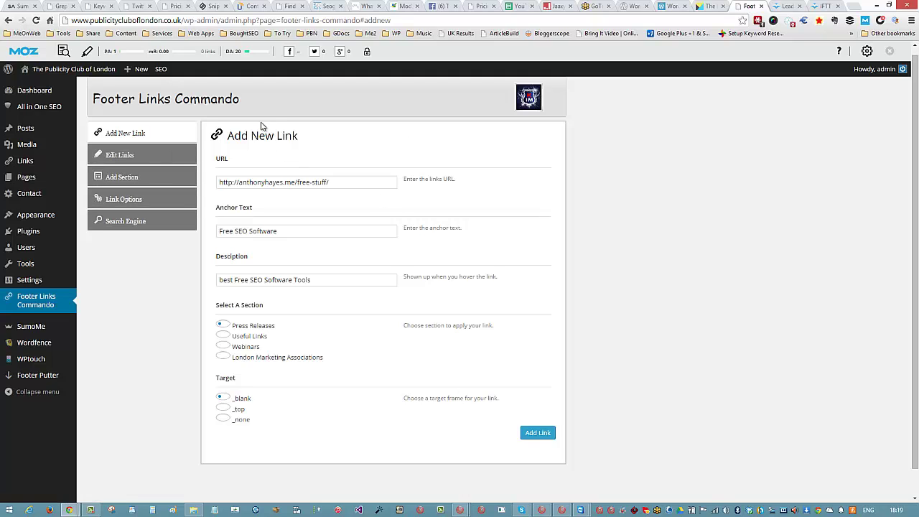
left_click(127, 222)
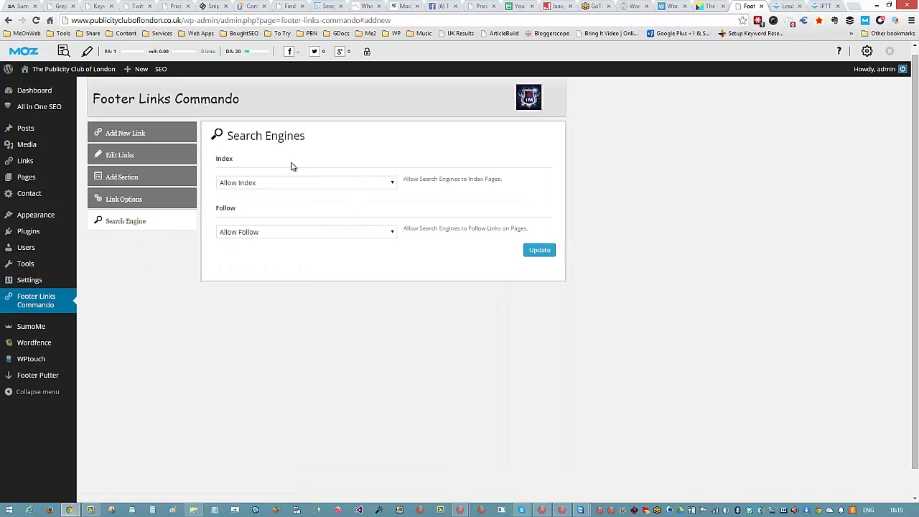
left_click(392, 183)
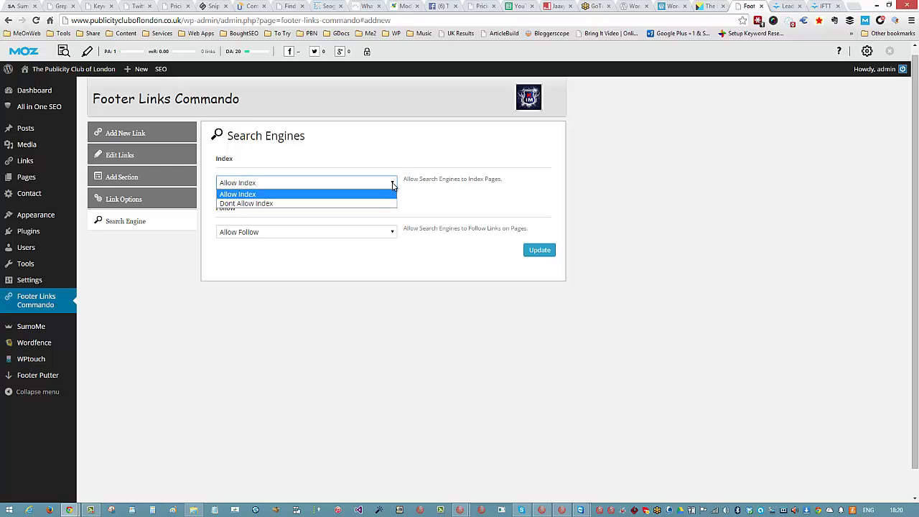
left_click(392, 184)
left_click(391, 233)
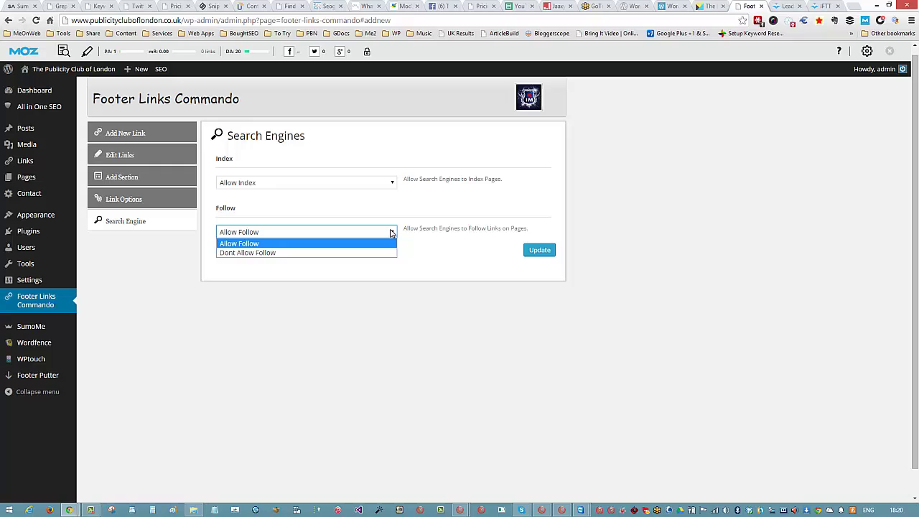
left_click(399, 205)
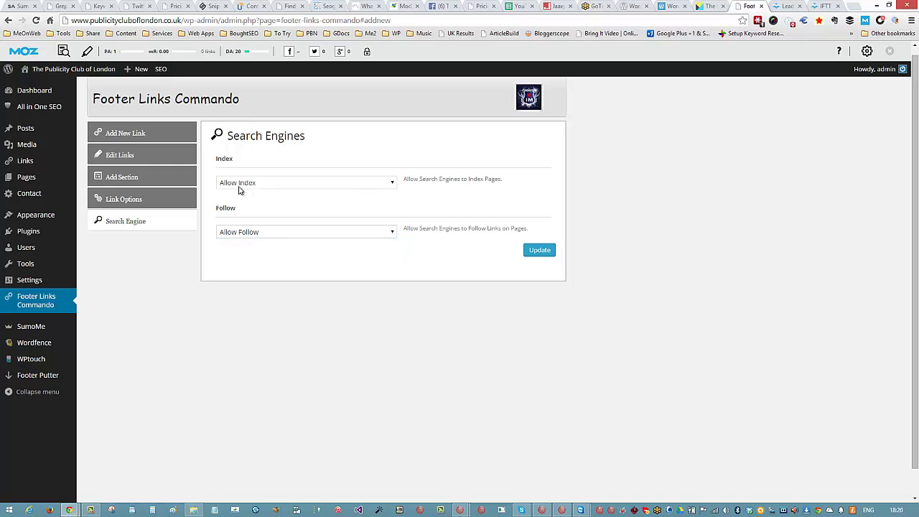
left_click(389, 235)
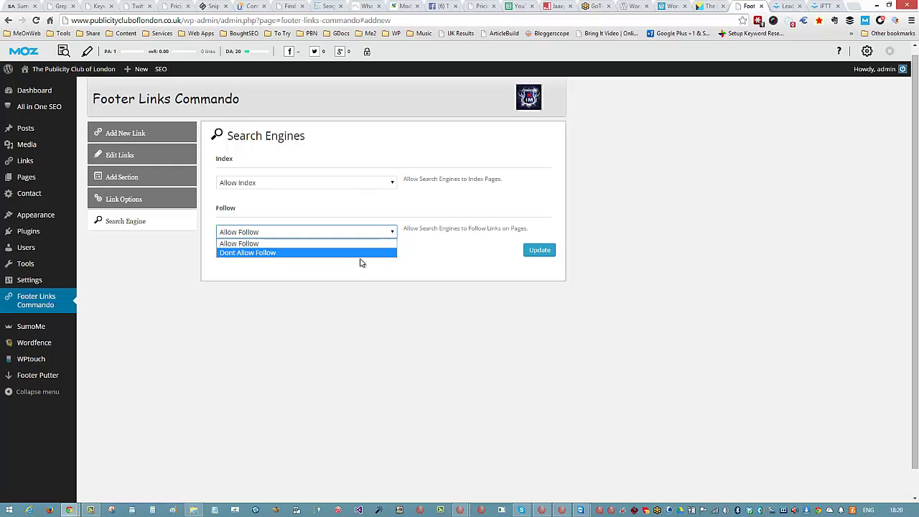
left_click(243, 253)
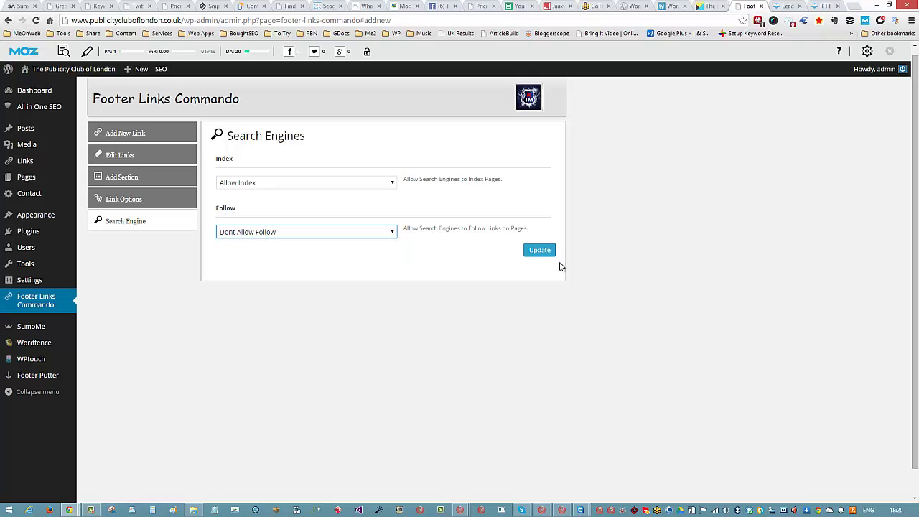
left_click(538, 252)
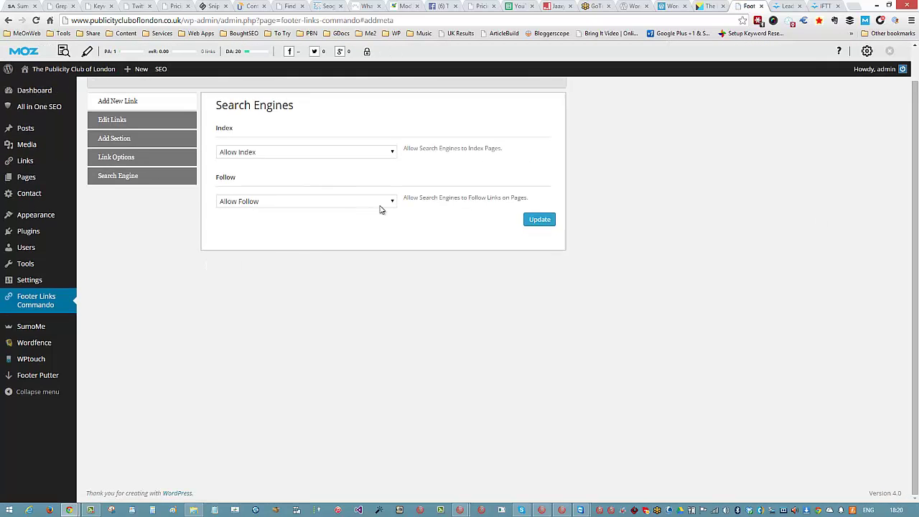
left_click(394, 202)
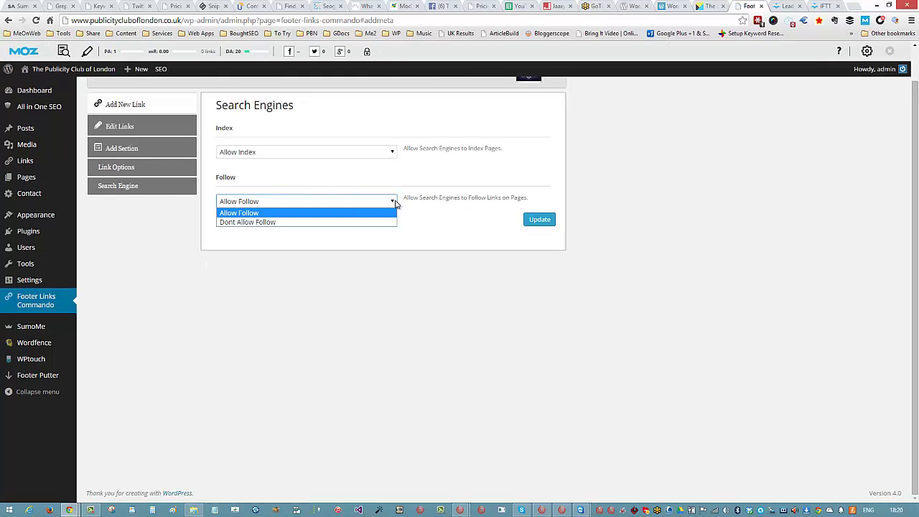
left_click(486, 237)
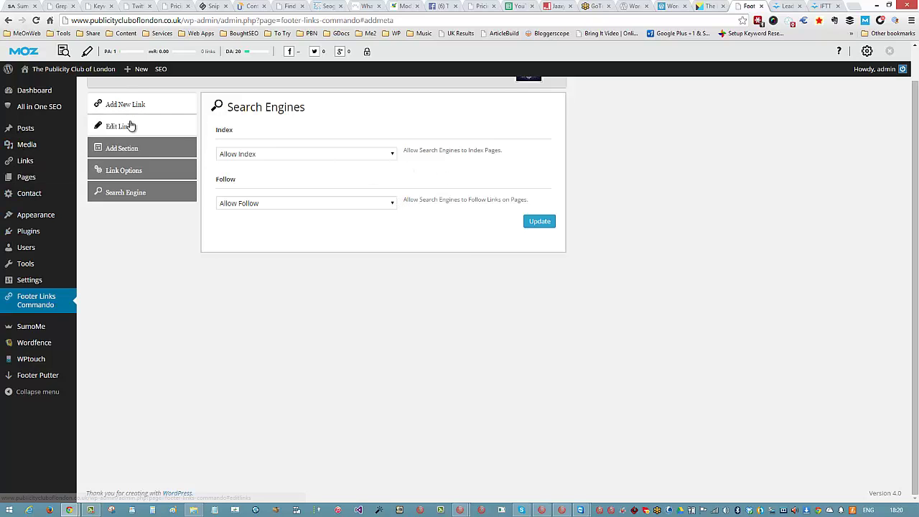
Step: Review the link colour options and compare them with the footer links on the live site
left_click(121, 173)
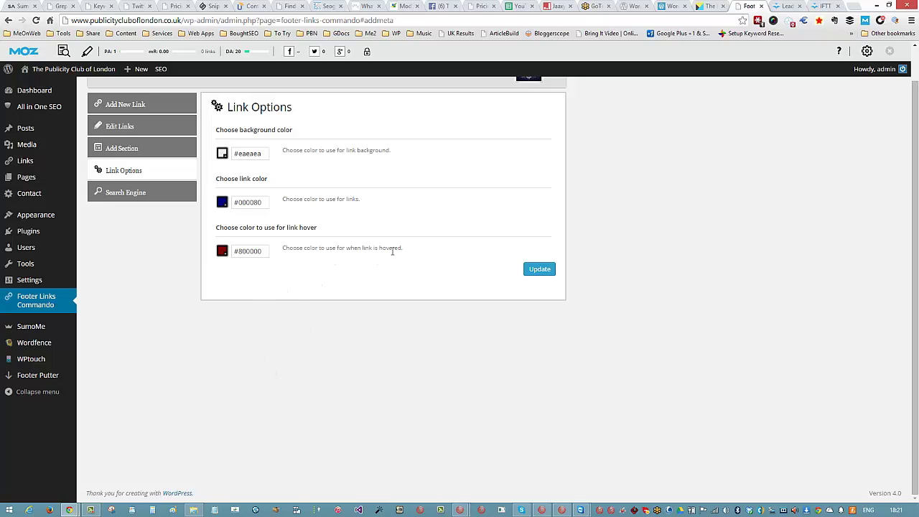
left_click(714, 6)
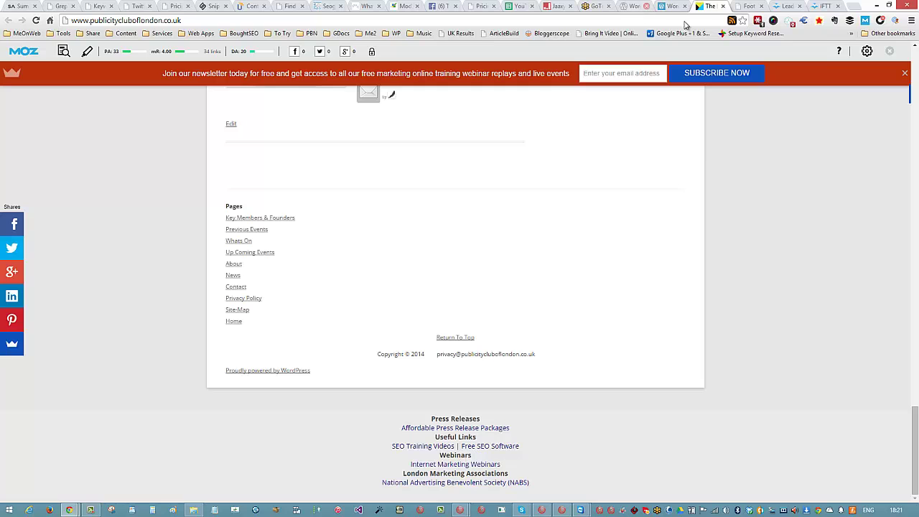
left_click(748, 8)
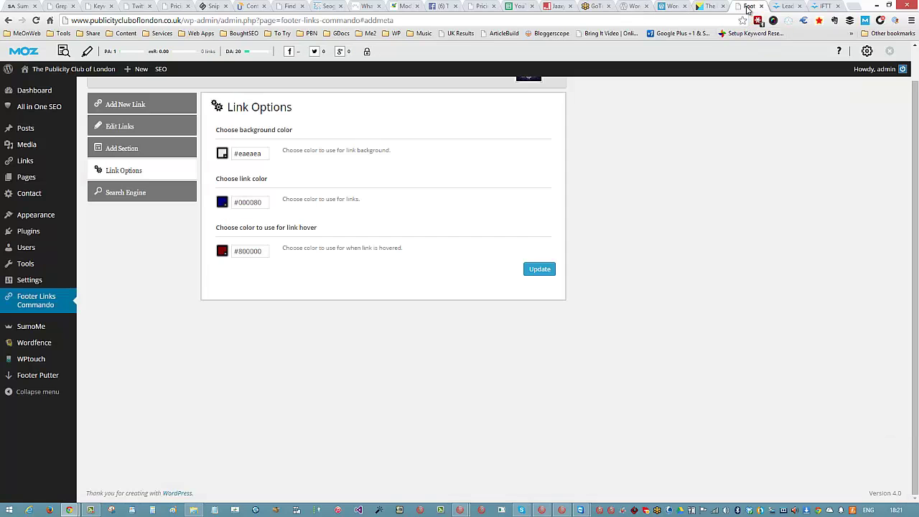
Step: Add a new footer link section named "Best Of Our YouTube Channel"
left_click(119, 149)
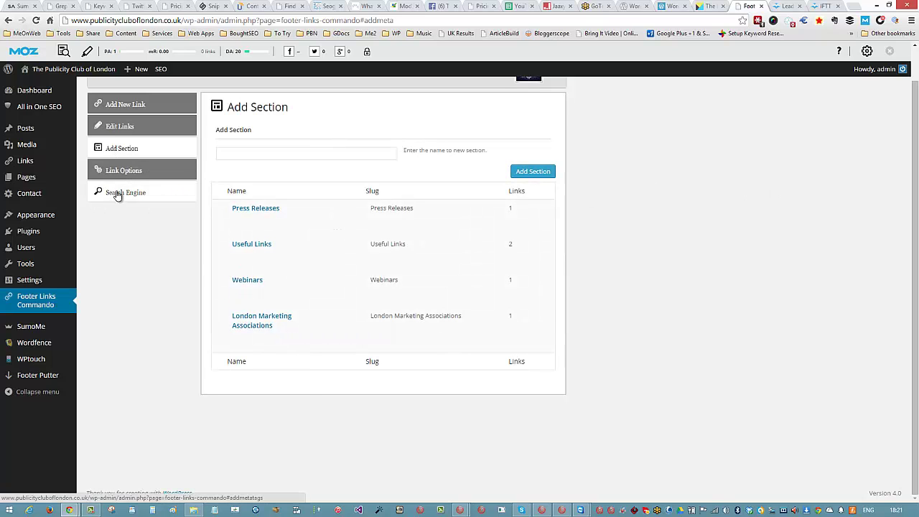
left_click(300, 153)
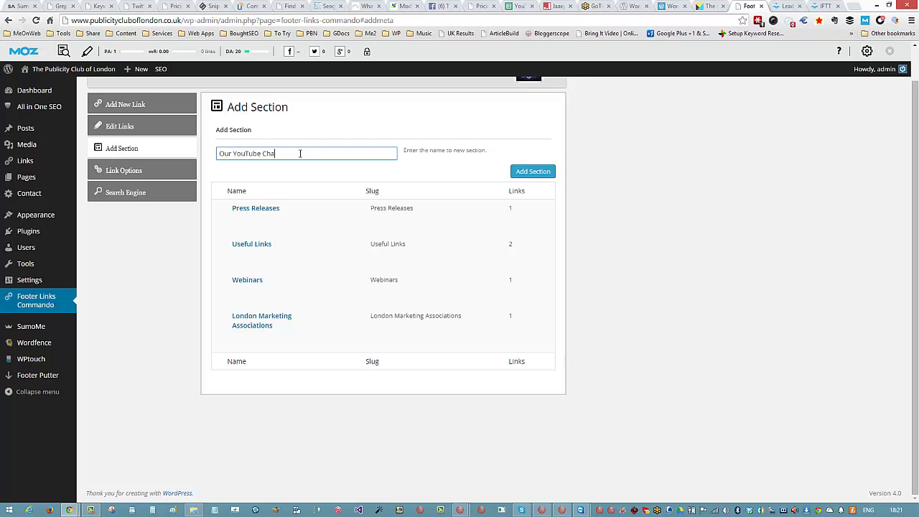
left_click(217, 153)
type("Best Of")
left_click(538, 175)
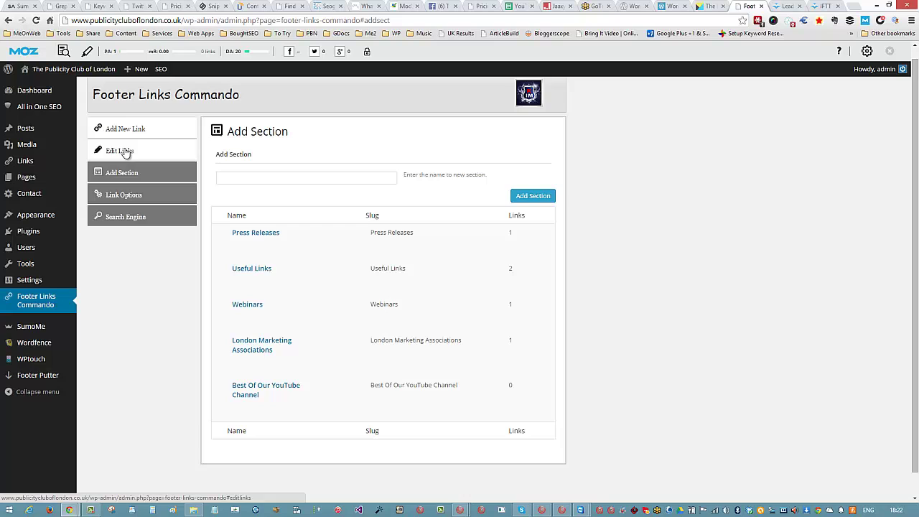
Step: Open a blank new-link form, and open the channel's playlists in YouTube Creator Studio in a separate tab
left_click(125, 131)
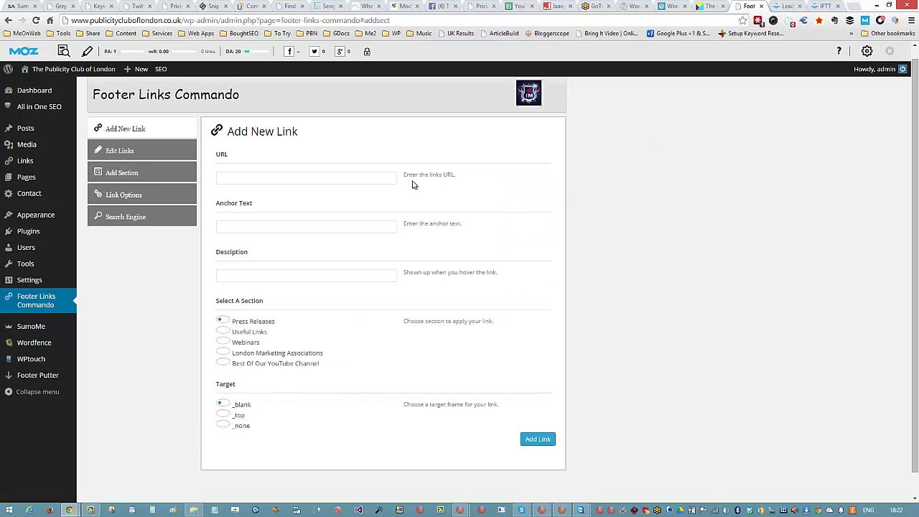
left_click(855, 6)
type("youtube.com")
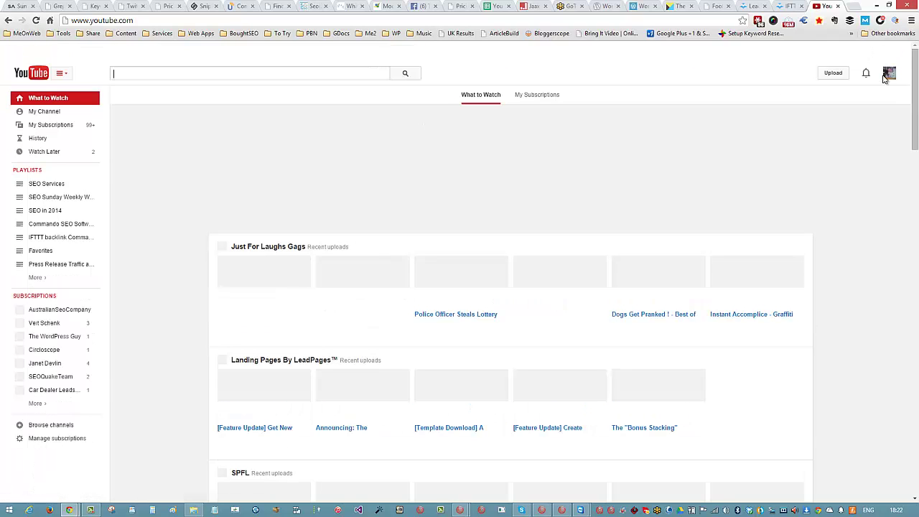
left_click(888, 73)
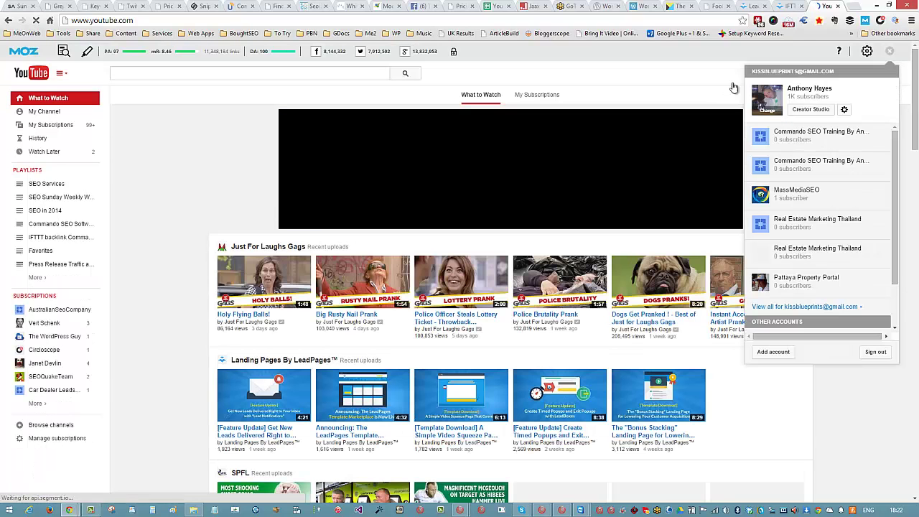
left_click(808, 112)
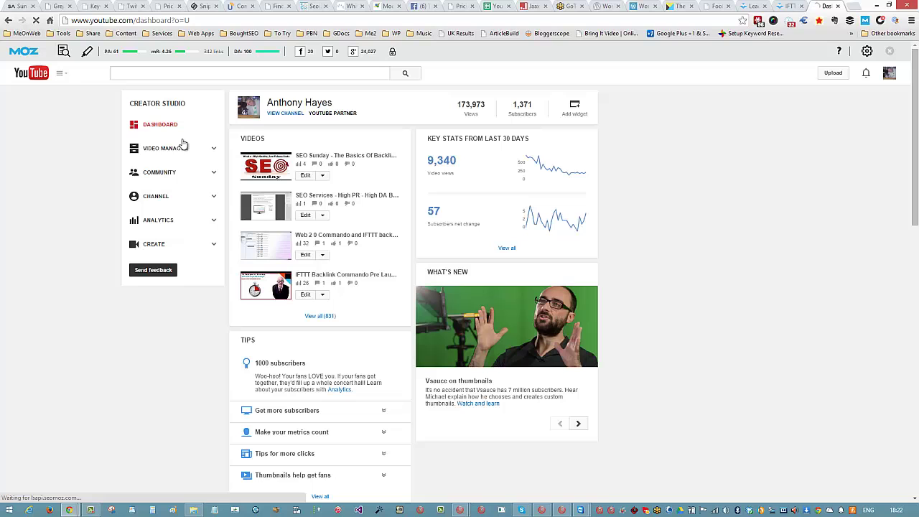
left_click(175, 148)
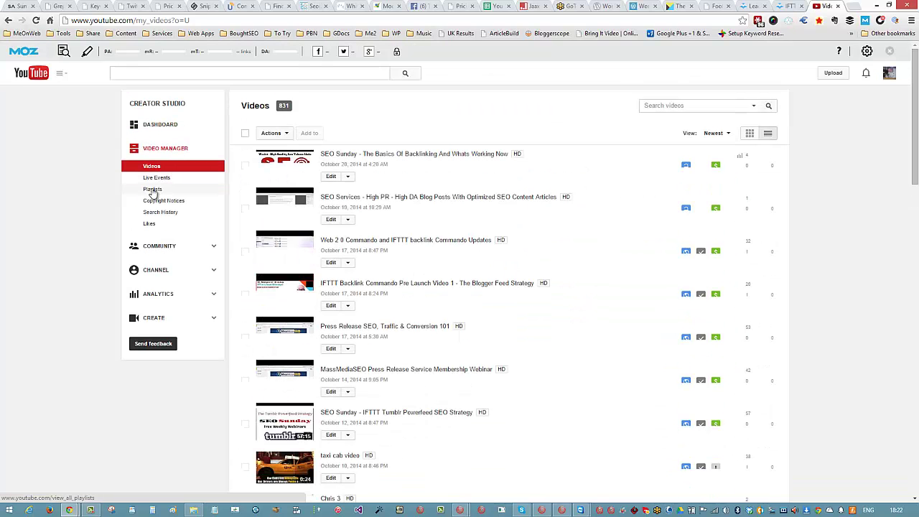
left_click(152, 190)
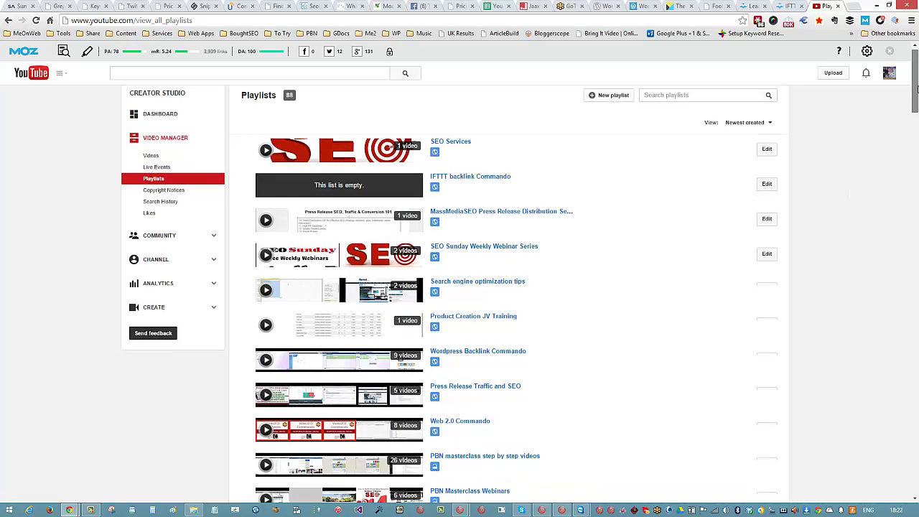
Step: Copy the SEO Services playlist's link address and paste it as the URL of the new footer link
right_click(445, 155)
left_click(505, 203)
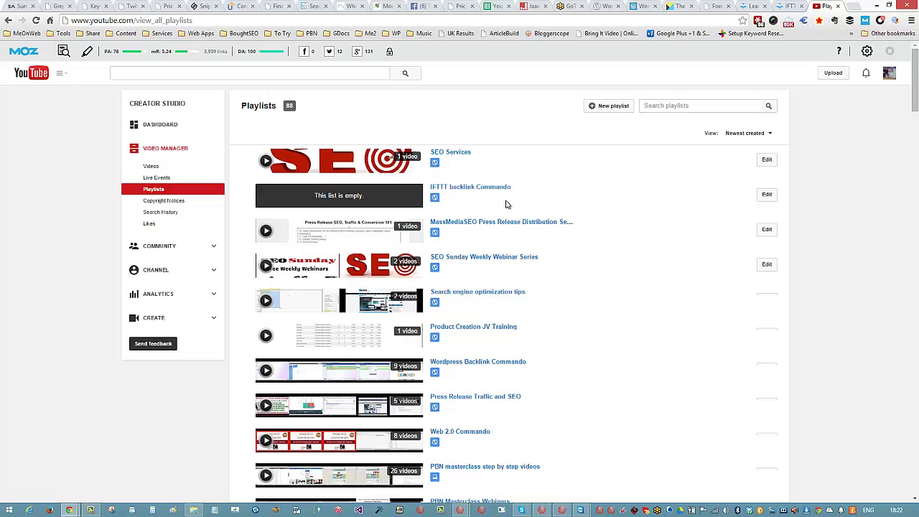
left_click(715, 7)
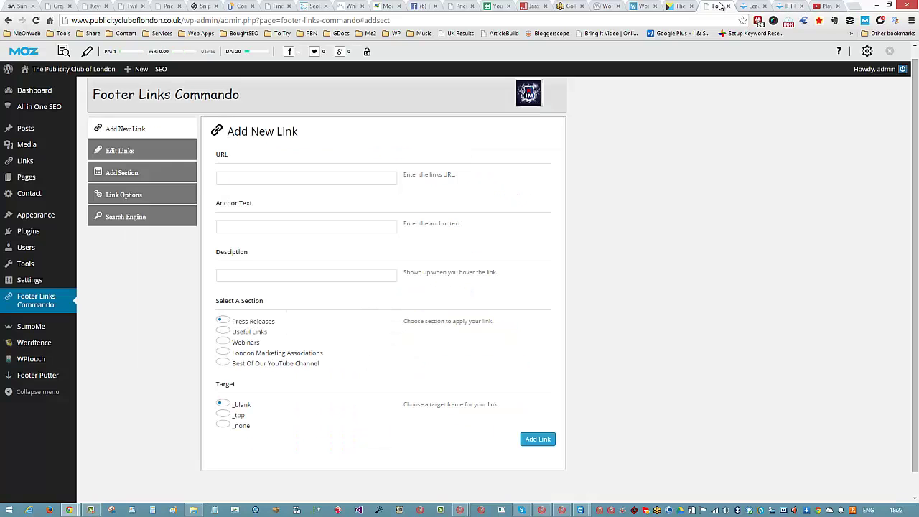
right_click(276, 175)
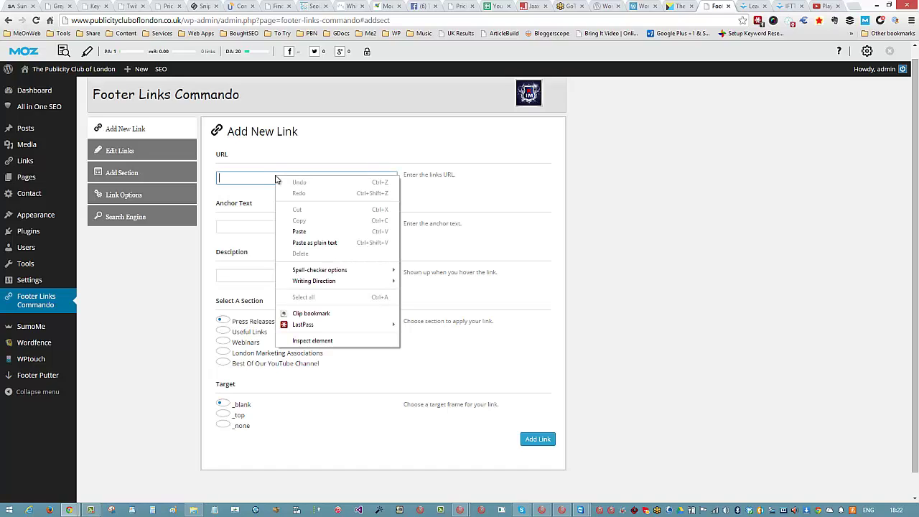
left_click(313, 233)
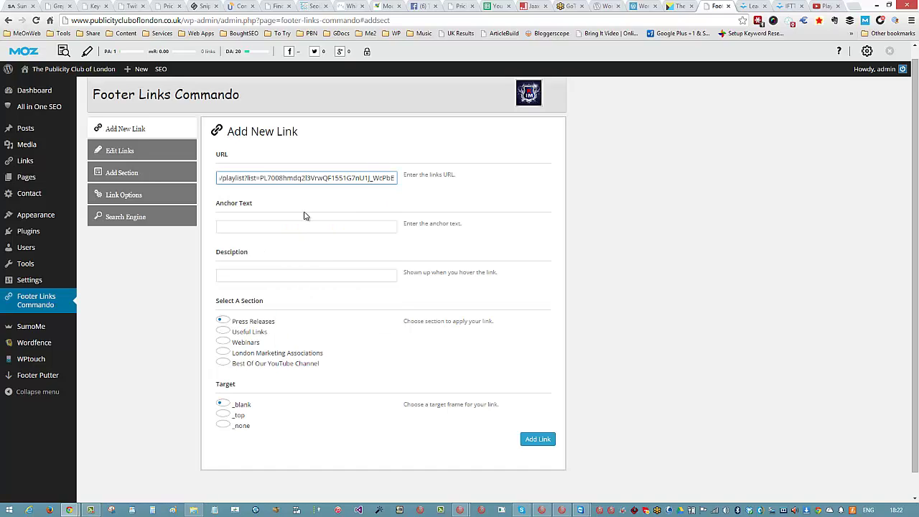
Step: Enter "Recommended SEO Services" as the anchor text of the new link
left_click(273, 229)
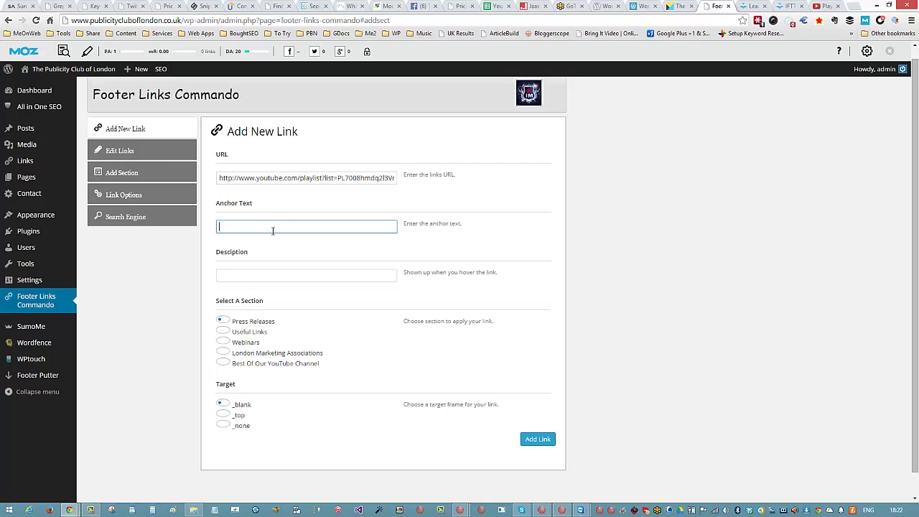
type("SEO Services")
left_click(223, 228)
key("BackSpace")
type("Recommended")
Step: Enter the link description "Quality Services provided by" followed by the provider's full name
left_click(271, 277)
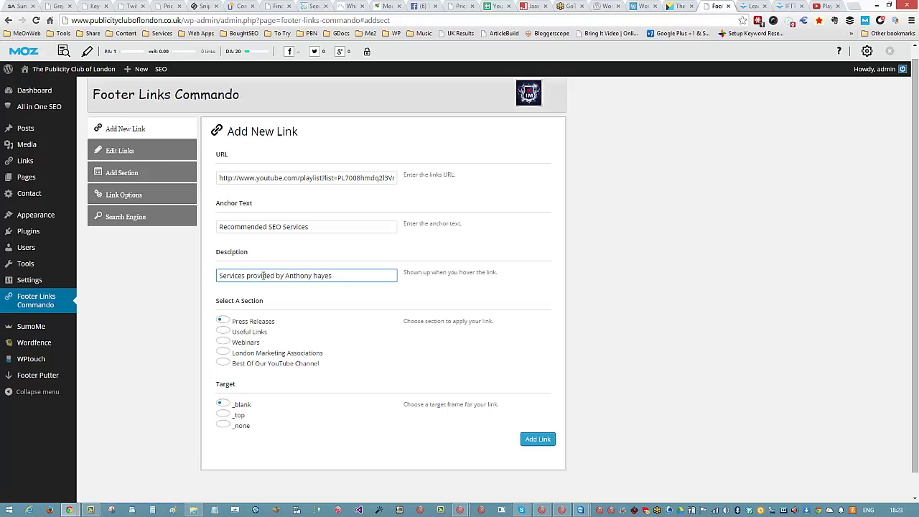
left_click(221, 275)
type("Qua")
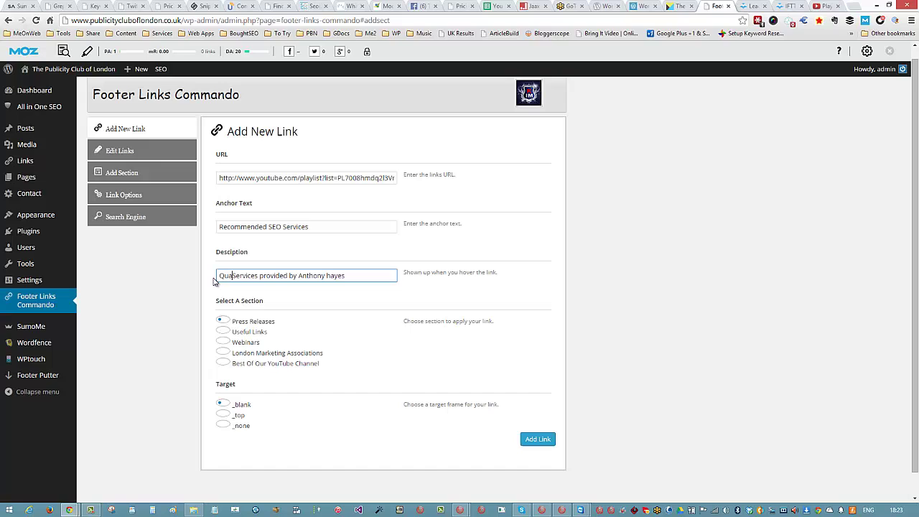
type("lity")
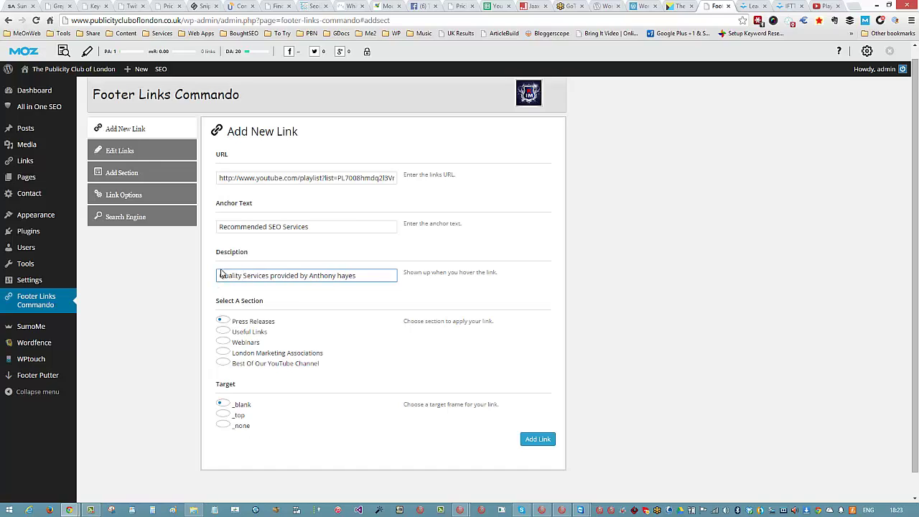
Step: Assign the link to the Best Of Our YouTube Channel section and add it with the _blank target
scroll(429, 307, "down", 1)
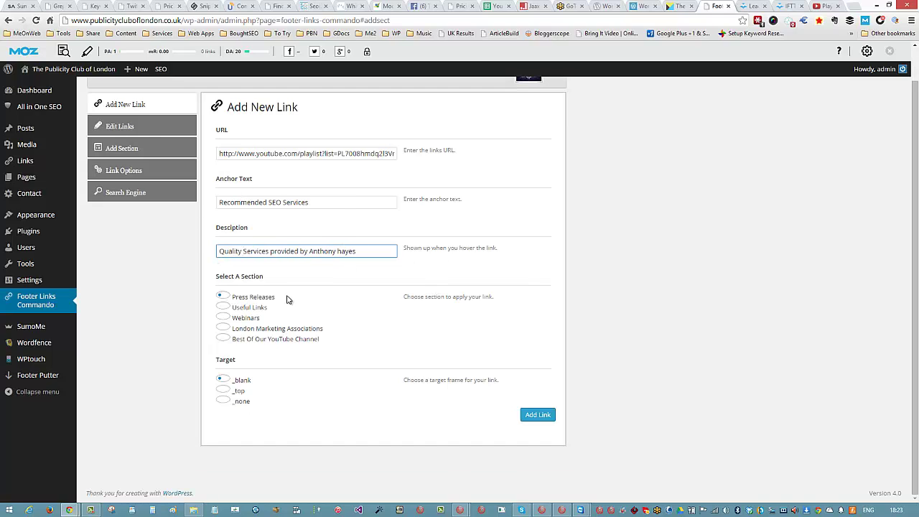
left_click(223, 340)
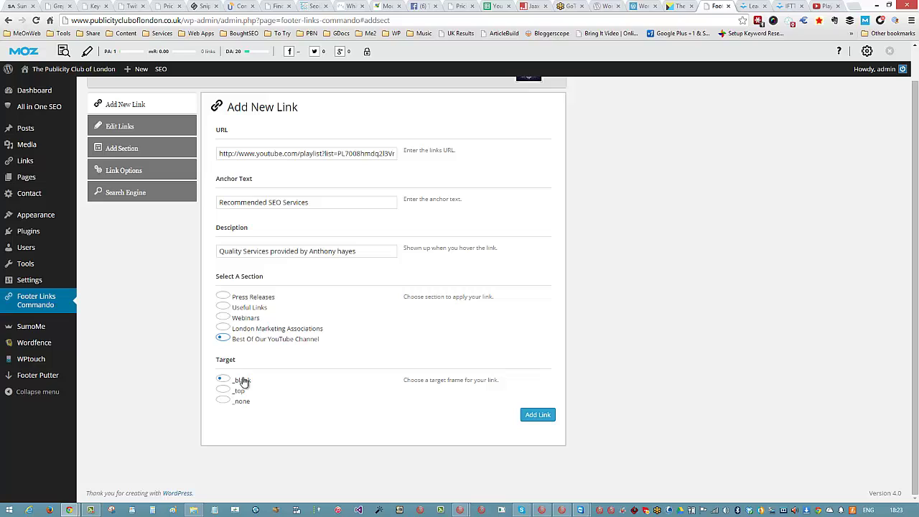
left_click(538, 417)
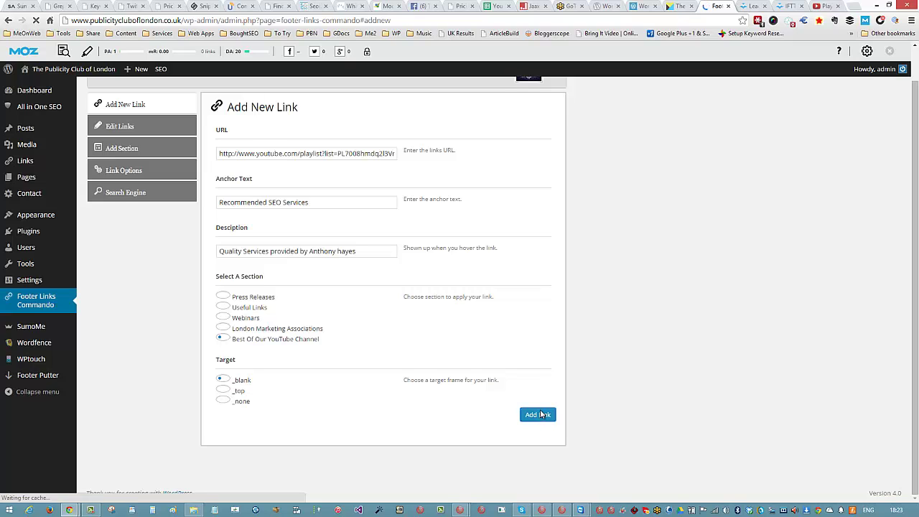
Step: Reload the live Publicity Club of London site to check its footer links
left_click(675, 7)
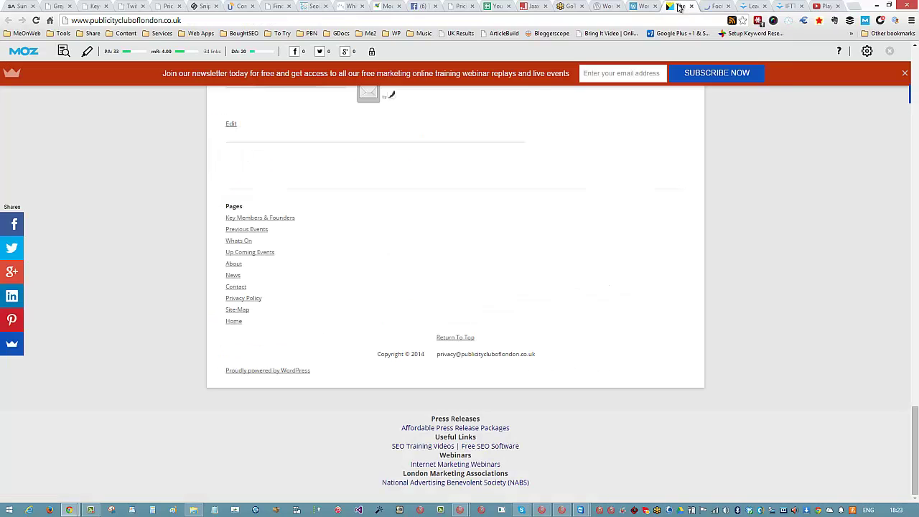
right_click(675, 6)
left_click(695, 26)
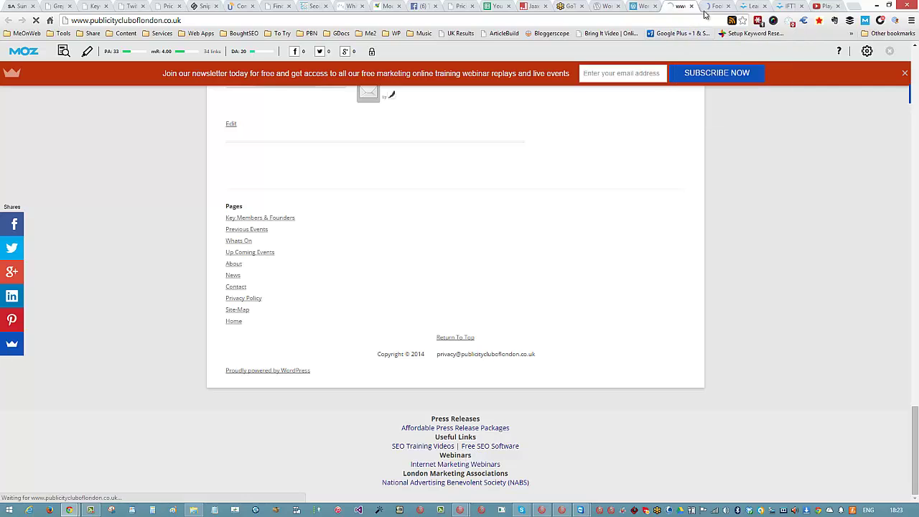
Step: Check the live site's footer for the Recommended SEO Services link
left_click(716, 6)
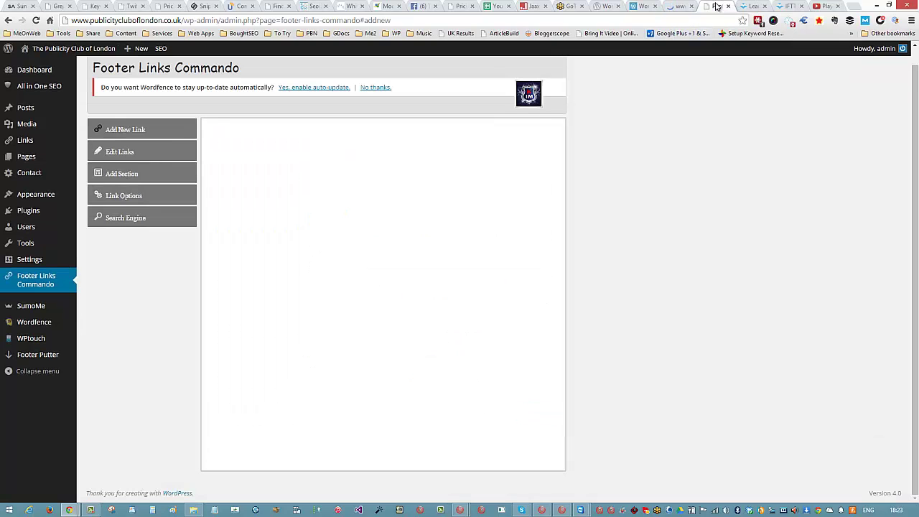
left_click(673, 9)
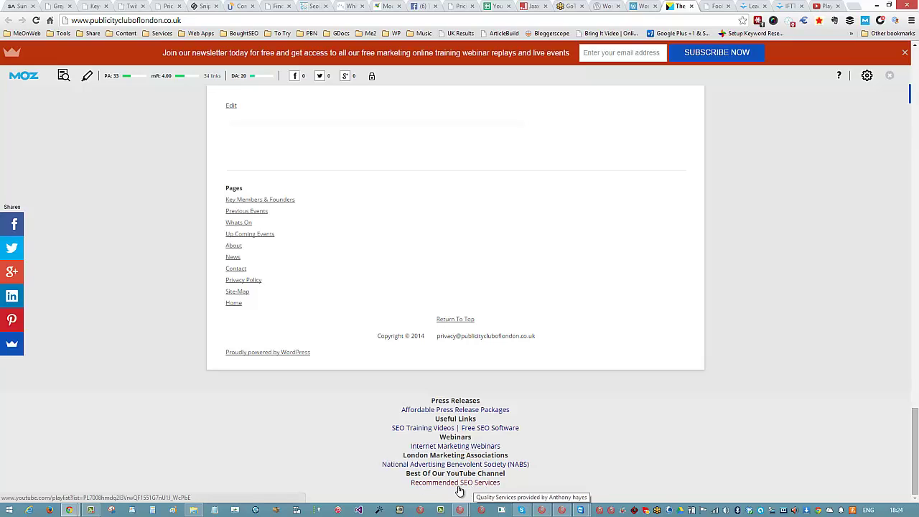
Step: Copy the link address of the SEO Sunday Weekly Webinar Series playlist from the YouTube playlists page
left_click(822, 8)
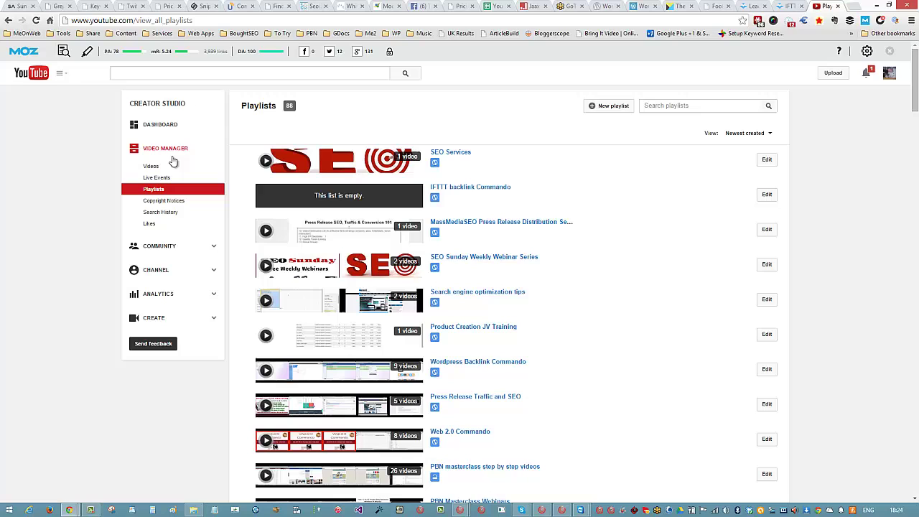
scroll(894, 237, "down", 1)
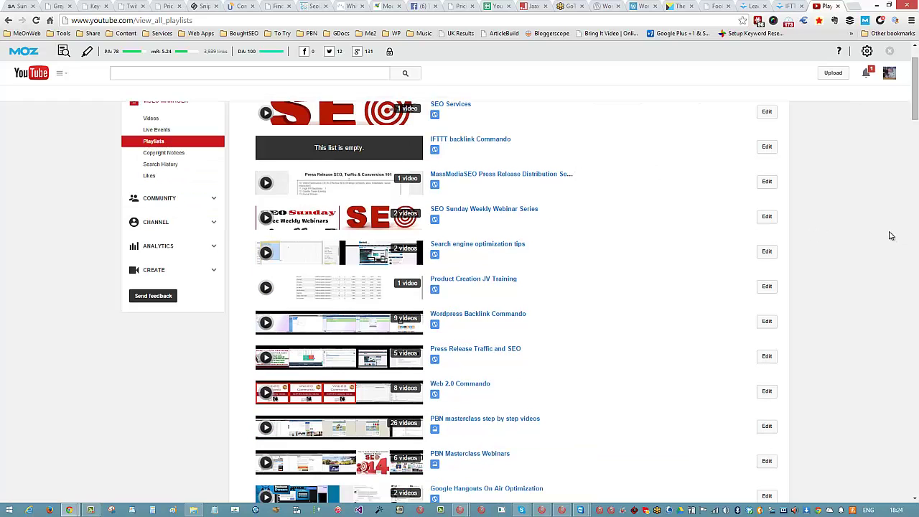
right_click(471, 211)
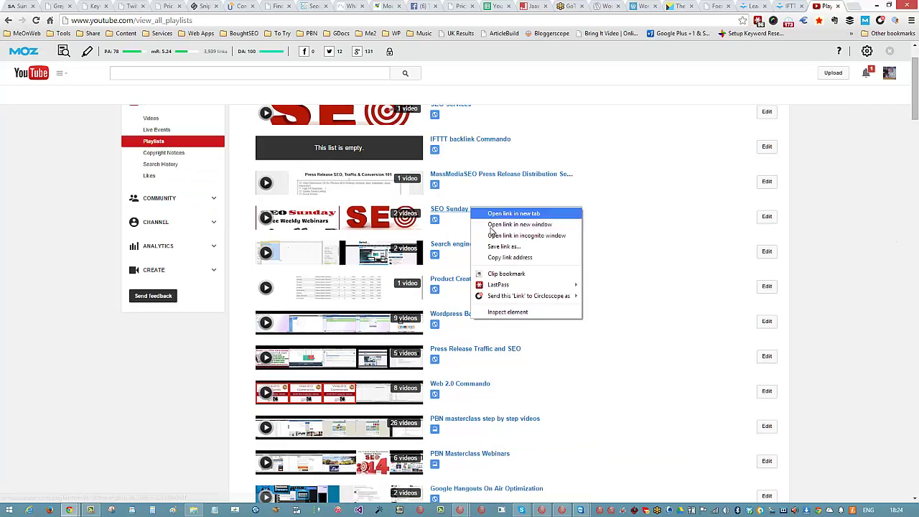
left_click(518, 260)
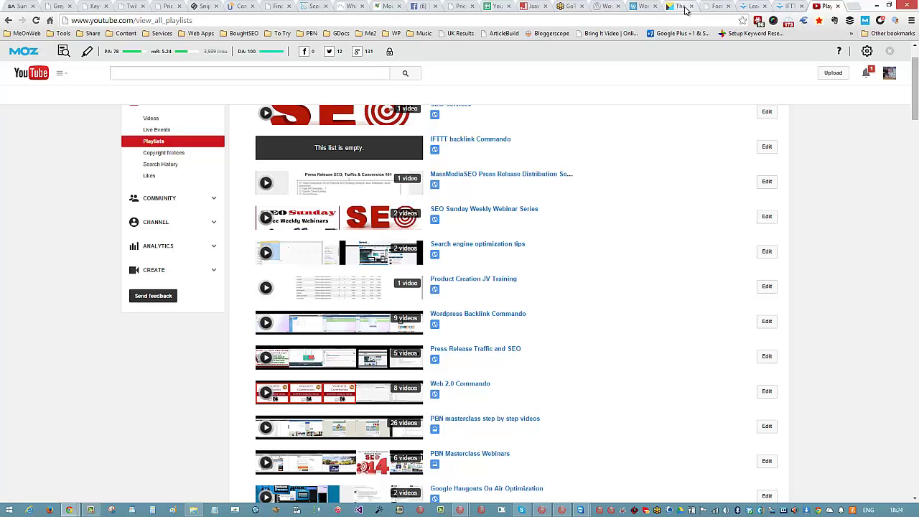
Step: Replace the URL in the plugin's Add New Link form with the copied playlist address
left_click(717, 7)
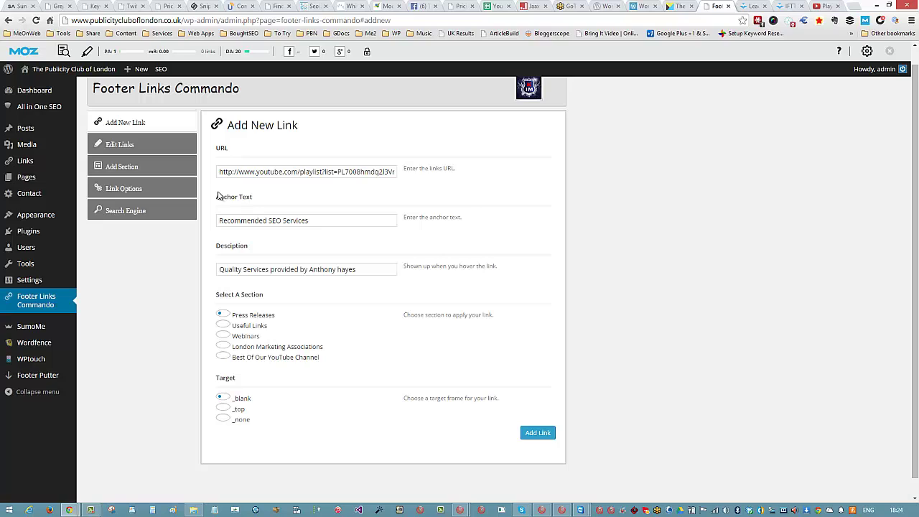
key("ctrl+a")
key("ctrl+v")
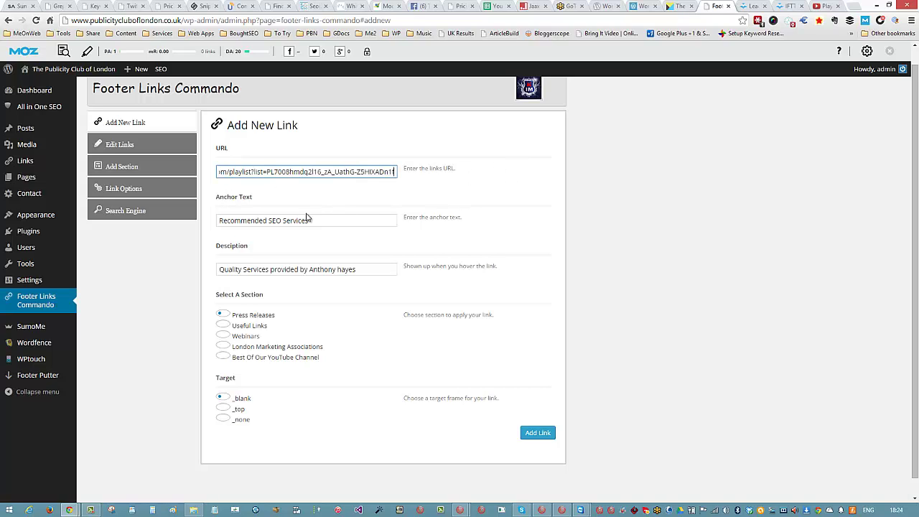
Step: Set the anchor text to "SEO Sunday Weekly SEO training Webinars" and copy it into the description in place of the old text
double_click(264, 220)
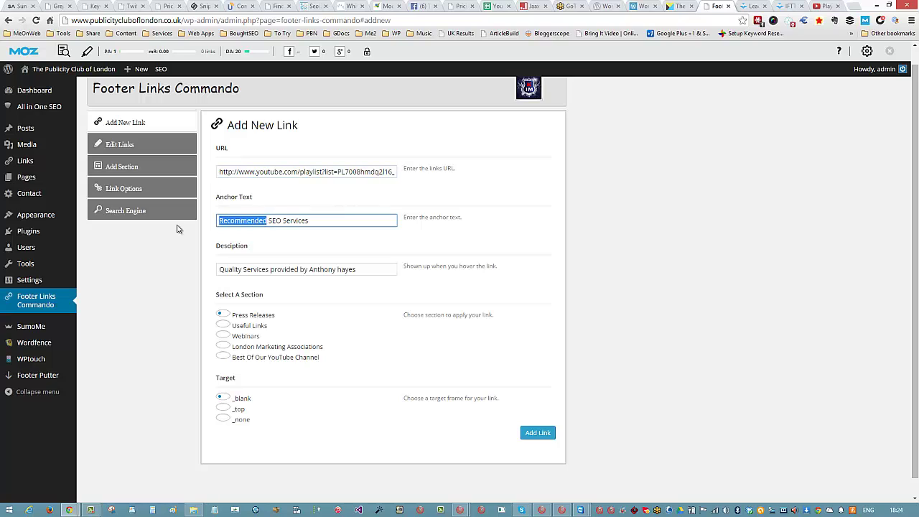
key("BackSpace")
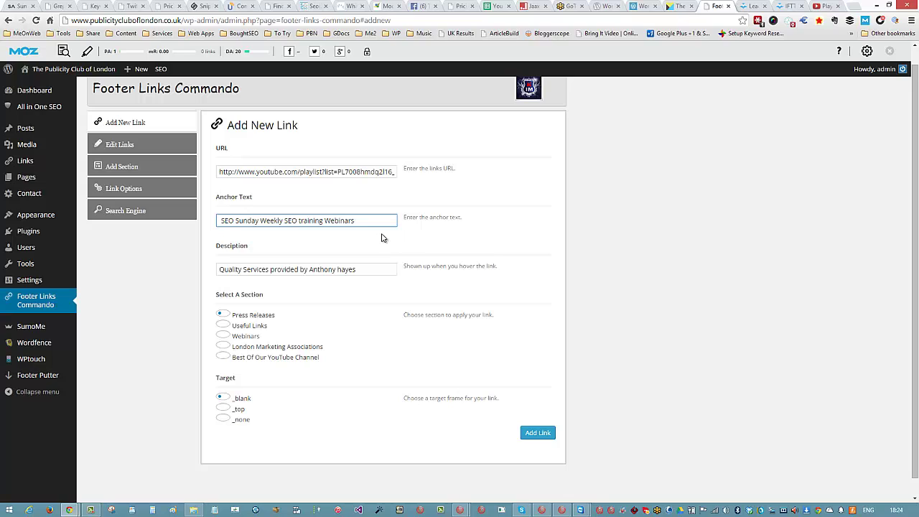
left_click_drag(362, 220, 162, 225)
right_click(290, 216)
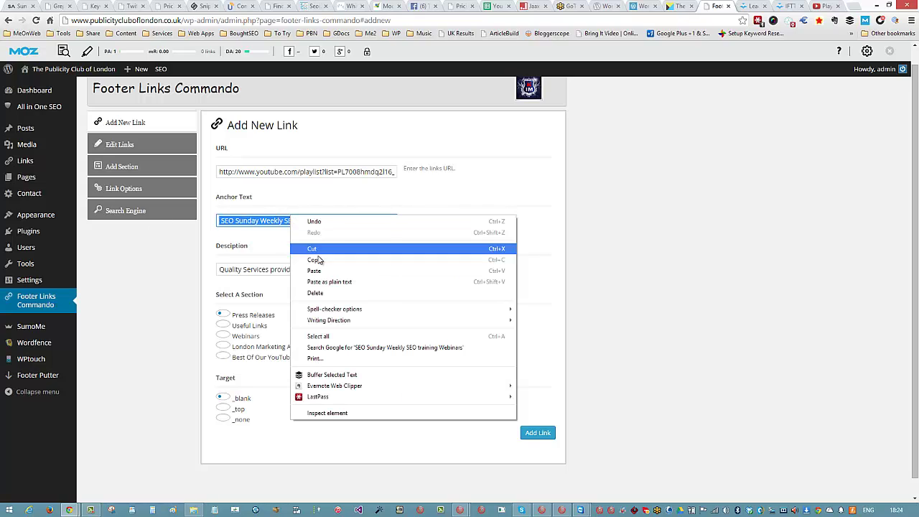
left_click(324, 261)
left_click_drag(374, 270, 213, 270)
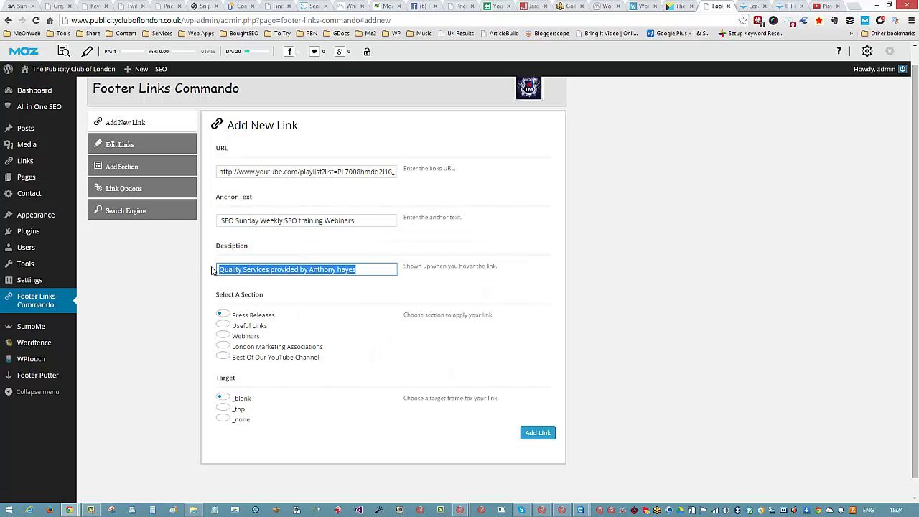
key("ctrl+v")
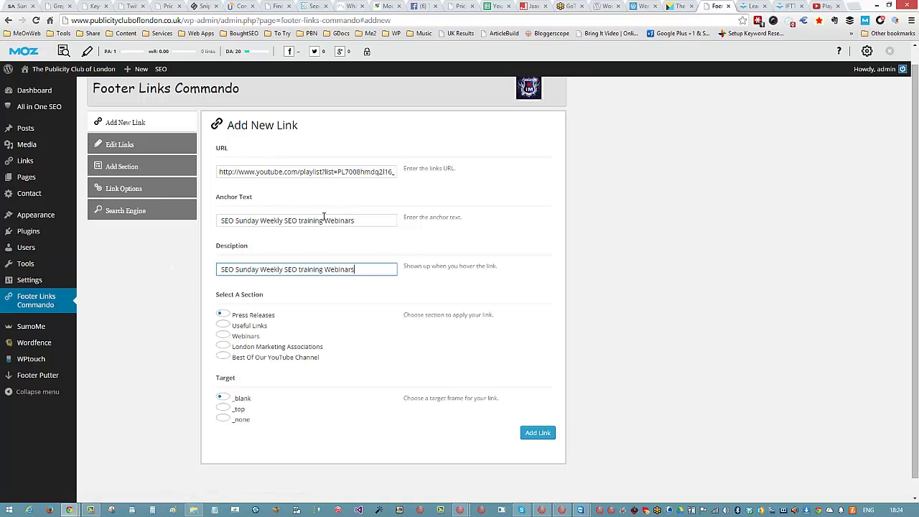
Step: Change the anchor text to "Free SEO Sunday Weekly SEO Training Webinars" and assign the link to the Best Of Our YouTube Channel section
left_click(301, 221)
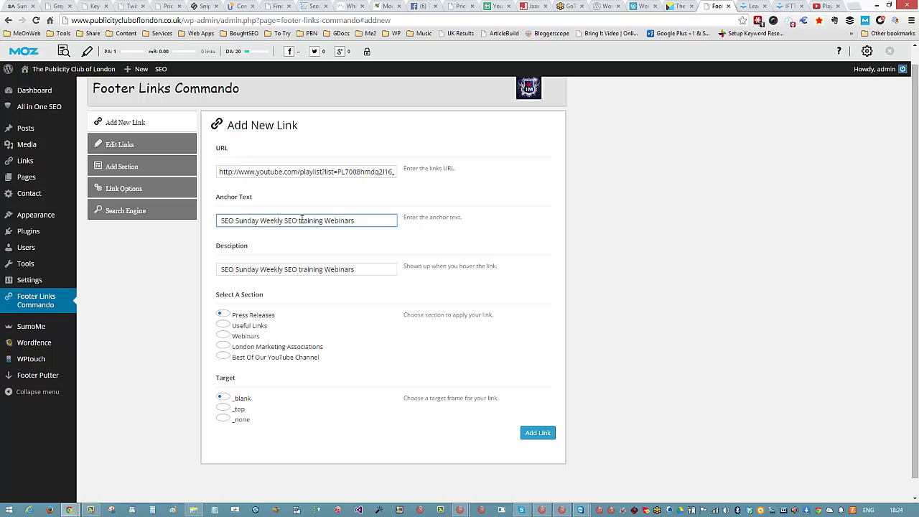
key("BackSpace")
type("T")
key("Home")
type("Free")
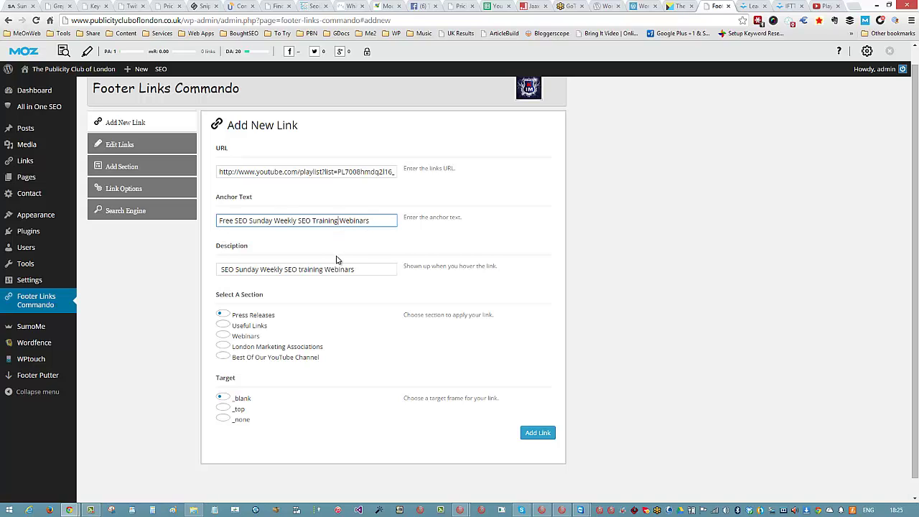
scroll(372, 342, "down", 1)
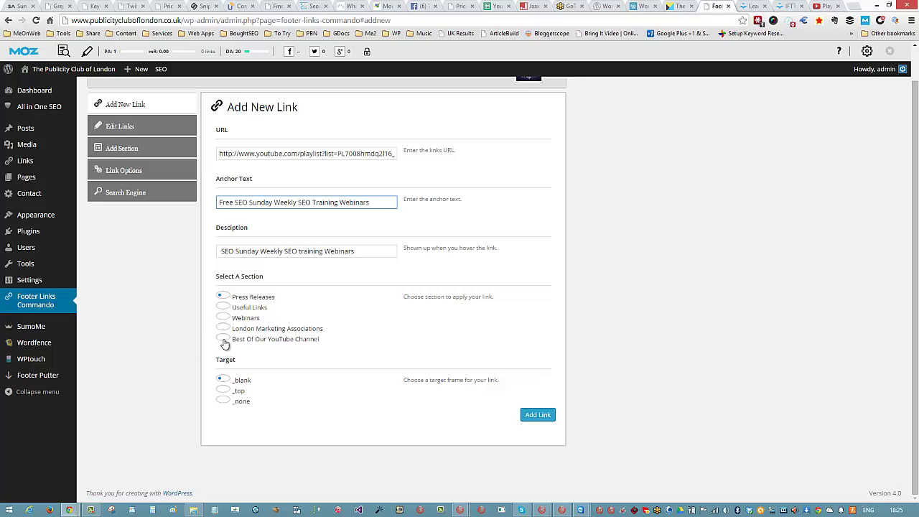
left_click(224, 339)
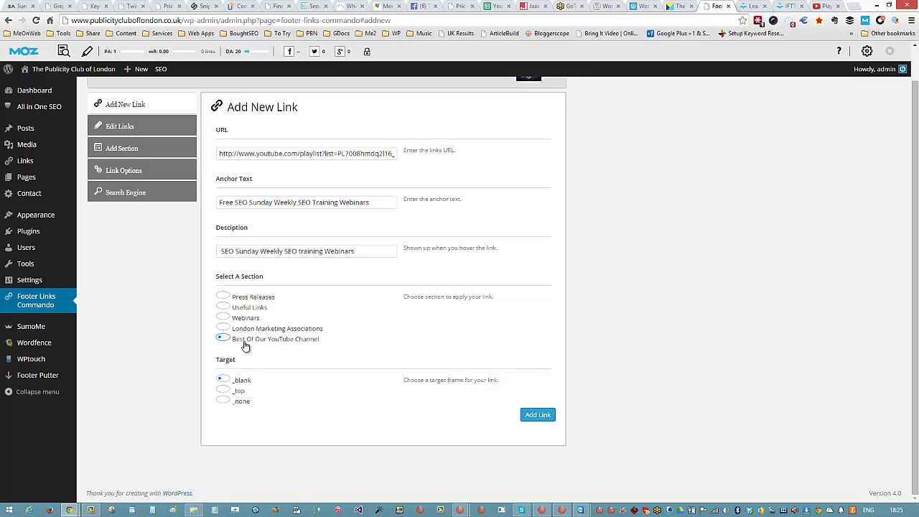
Step: Replace "Webinars" with "Replays" in the anchor text and add the link
left_click_drag(376, 202, 338, 202)
key("BackSpace")
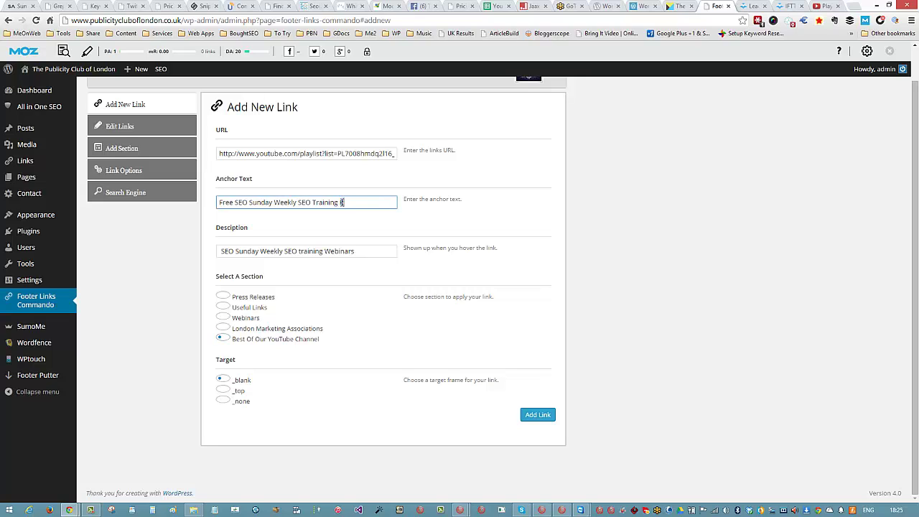
type("Replays")
left_click(539, 420)
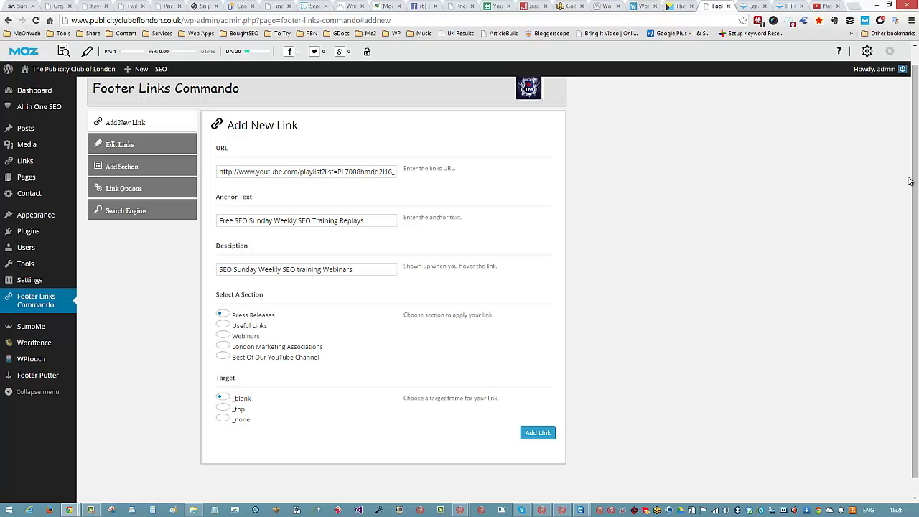
Step: Reload the live site and check its footer for the Free SEO Sunday Weekly SEO Training Replays link
left_click(681, 6)
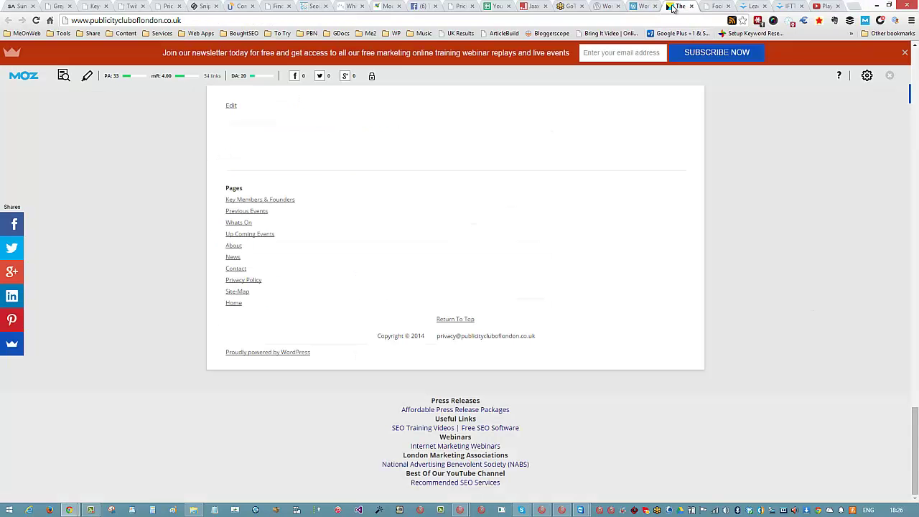
right_click(671, 7)
left_click(698, 26)
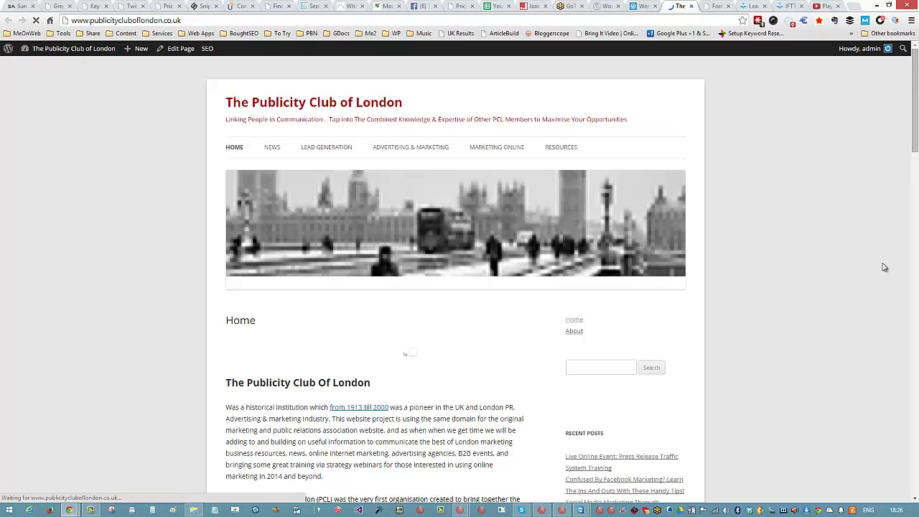
scroll(884, 267, "down", 20)
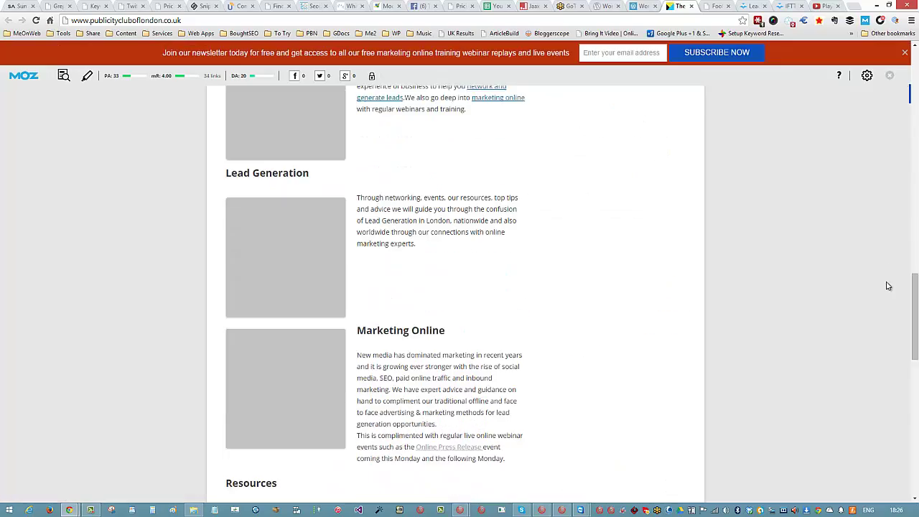
scroll(893, 297, "down", 3)
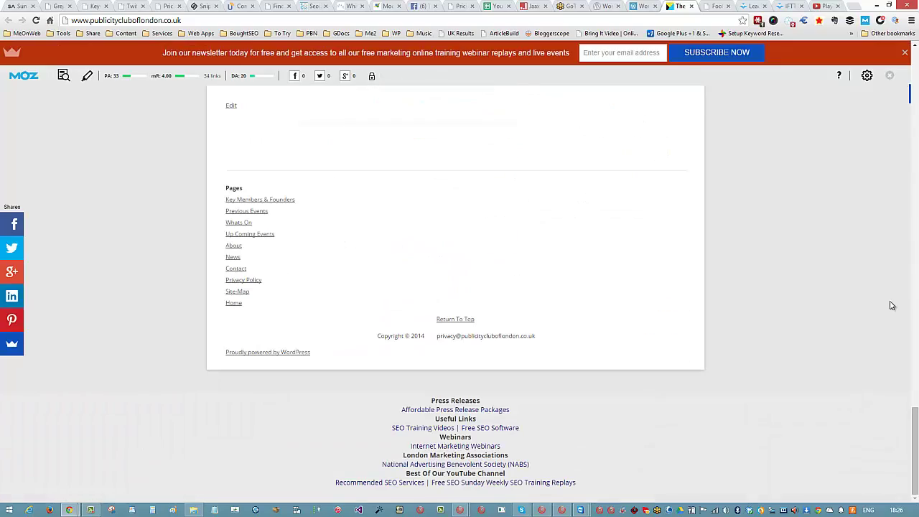
Step: View the plugin's search engine settings and the available choices for following links
left_click(714, 7)
scroll(723, 261, "down", 1)
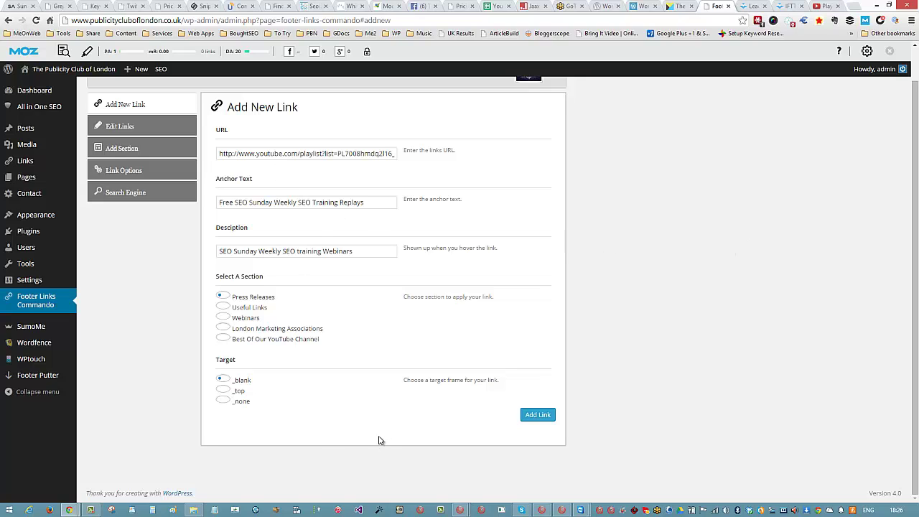
left_click(126, 198)
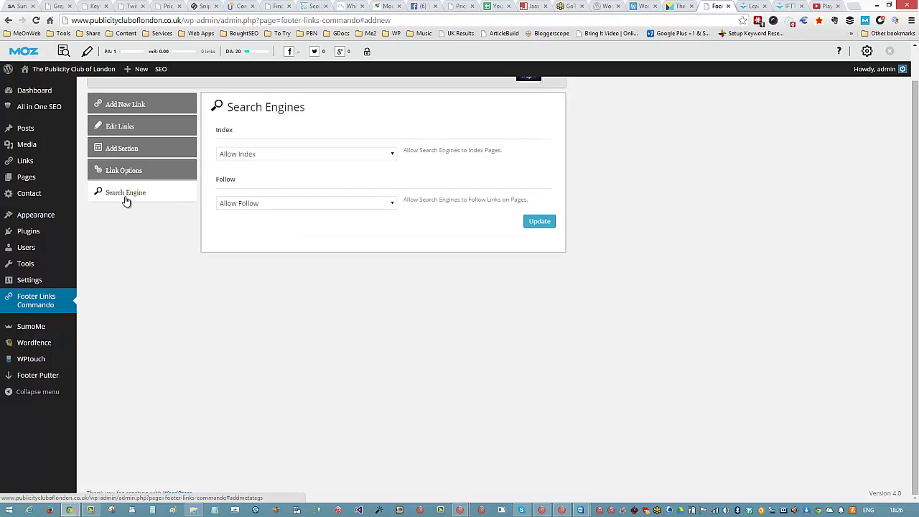
left_click(394, 203)
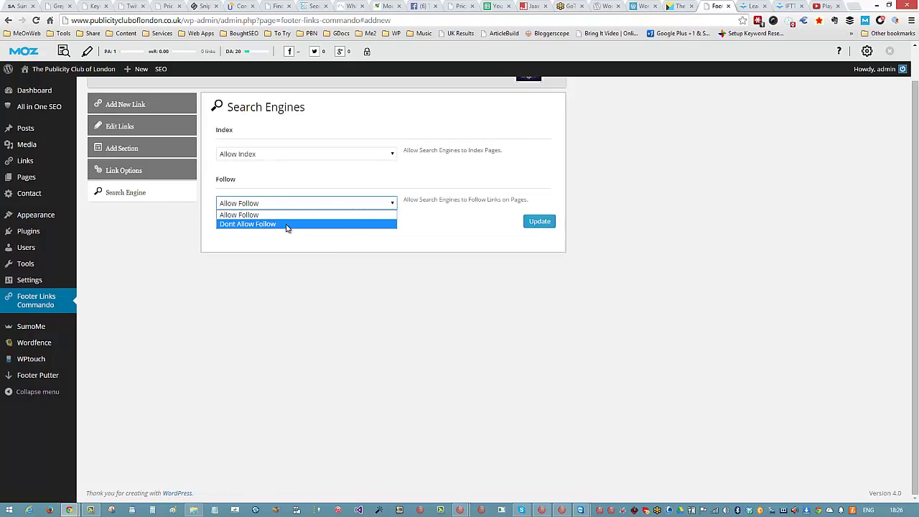
left_click(442, 236)
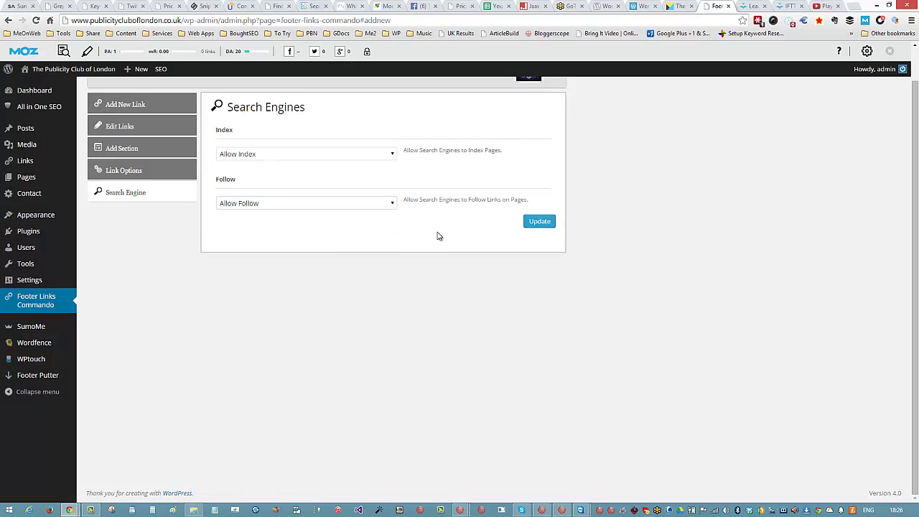
Step: Review the plugin's link sections and the full list of existing footer links with their URLs, targets and anchor texts
left_click(151, 178)
left_click(141, 154)
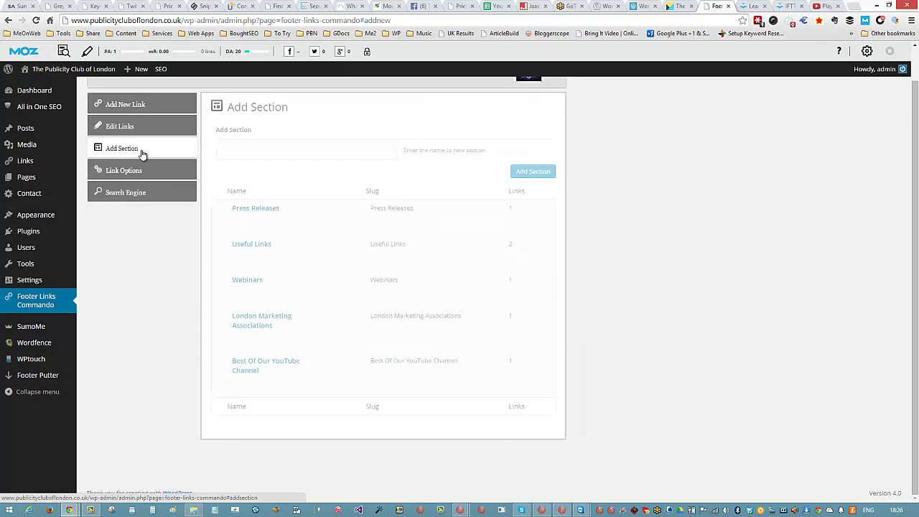
left_click(137, 128)
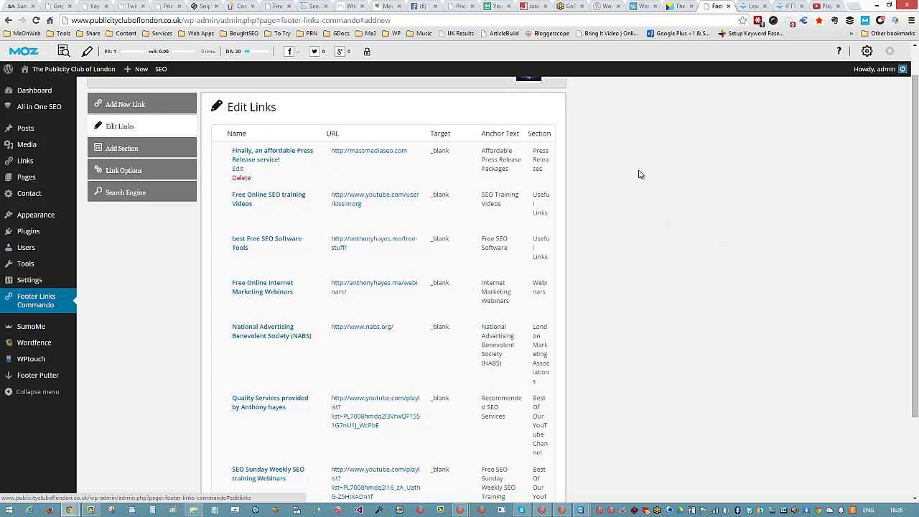
scroll(730, 177, "down", 1)
mouse_move(244, 124)
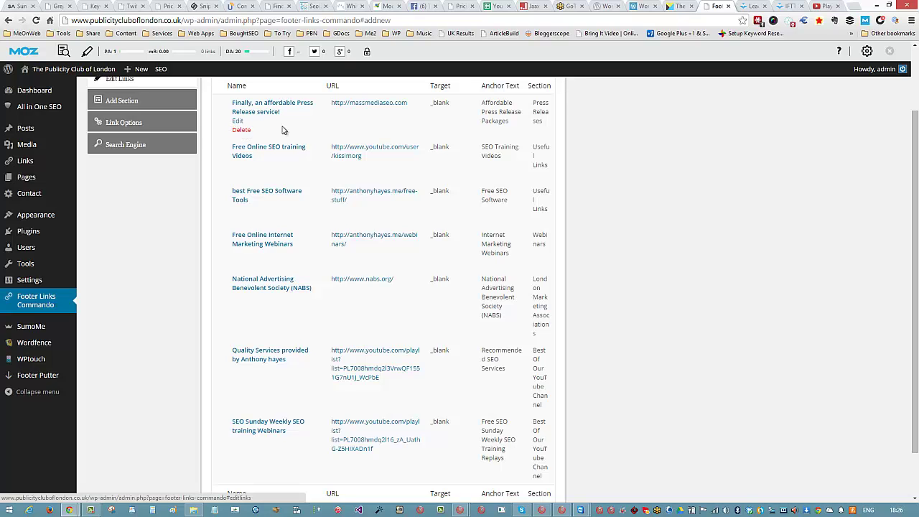
scroll(802, 334, "down", 1)
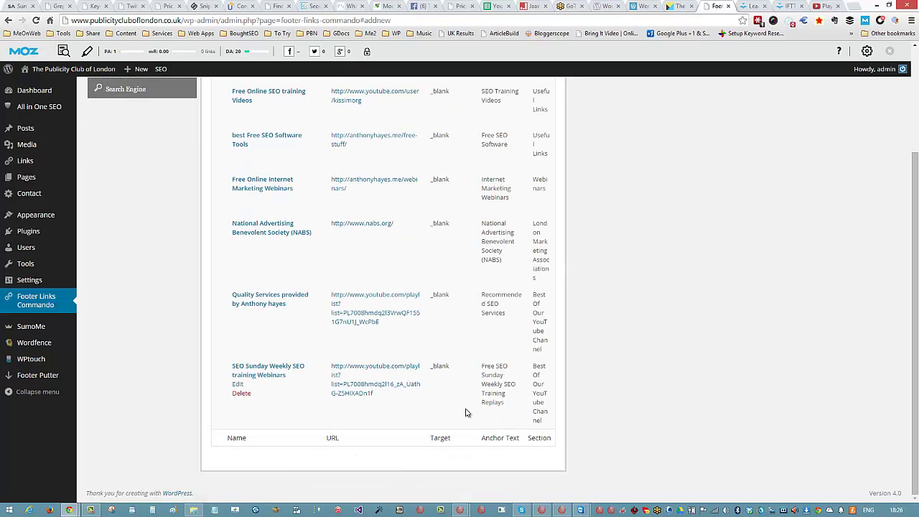
scroll(641, 247, "up", 3)
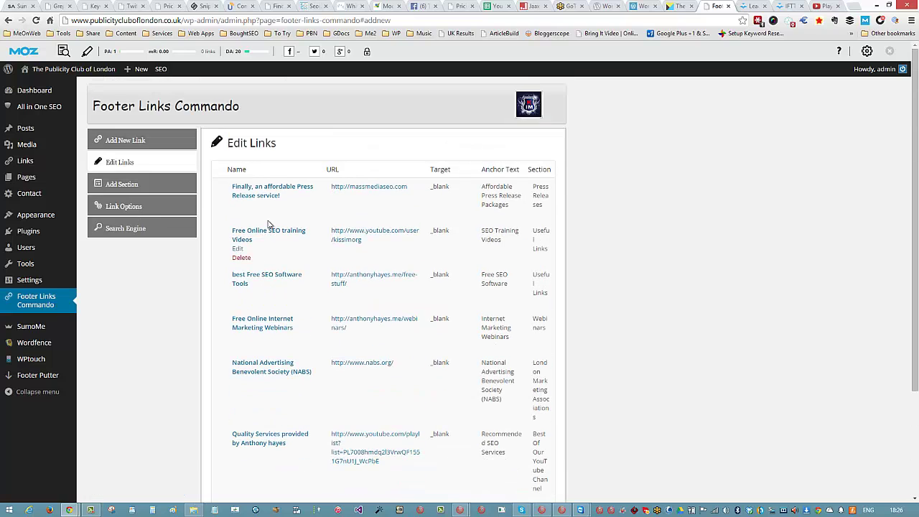
scroll(784, 373, "down", 3)
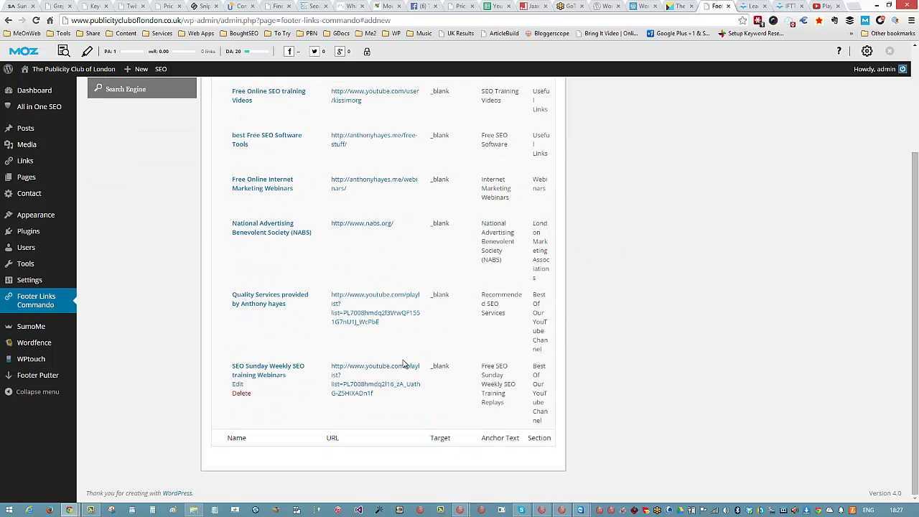
scroll(845, 369, "up", 3)
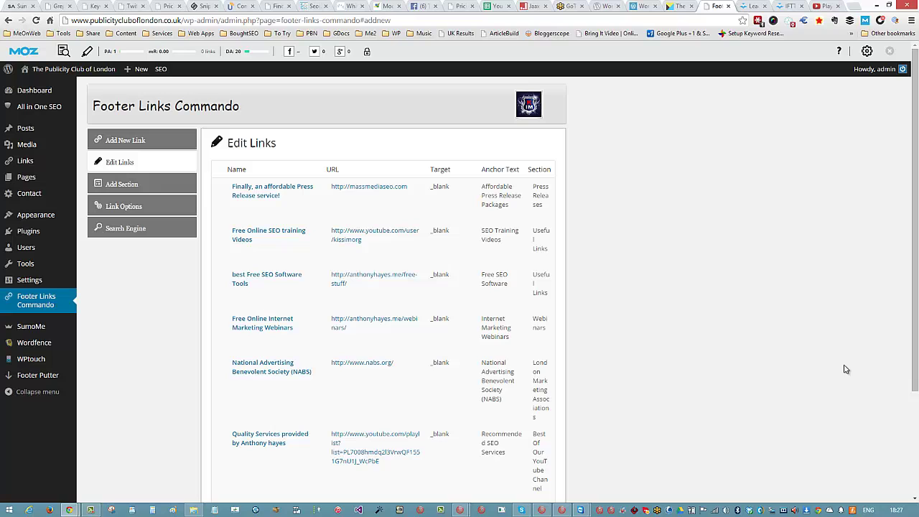
scroll(846, 369, "down", 3)
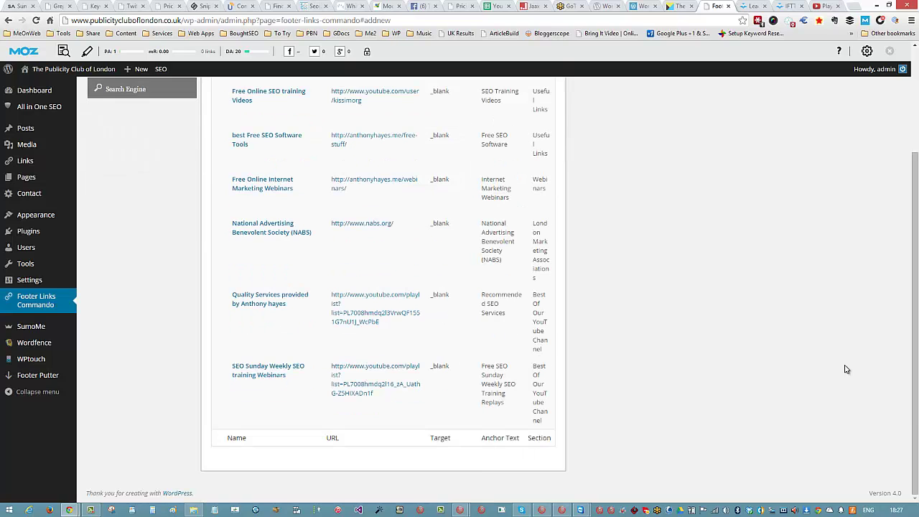
scroll(845, 368, "up", 3)
scroll(846, 369, "down", 1)
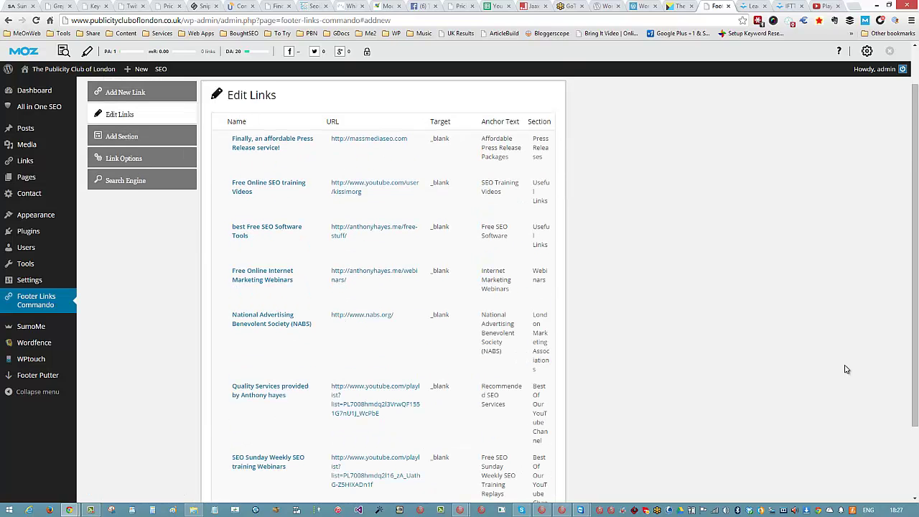
Step: Return to the plugin's search engine index and follow settings
left_click(114, 184)
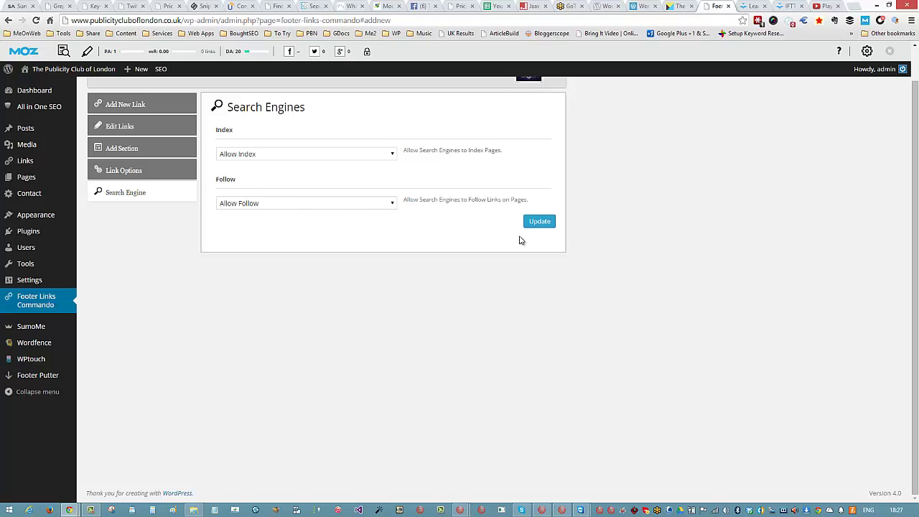
scroll(821, 281, "up", 1)
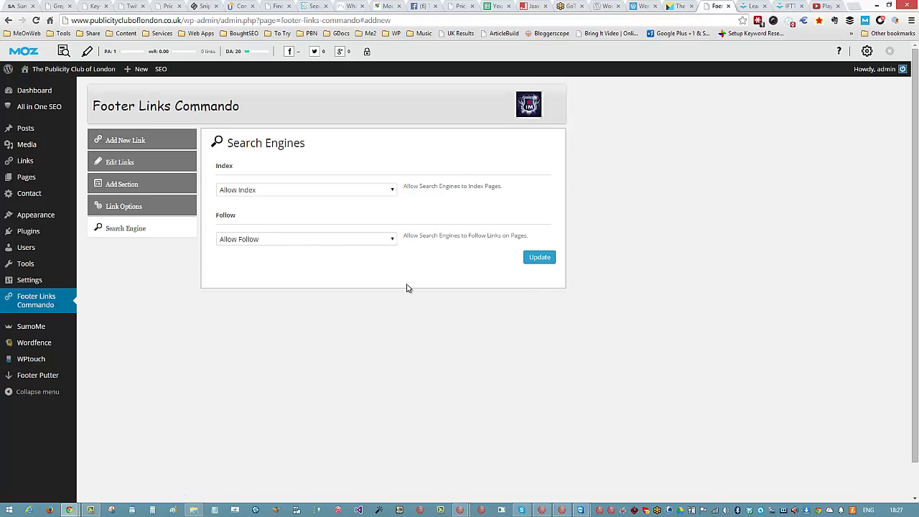